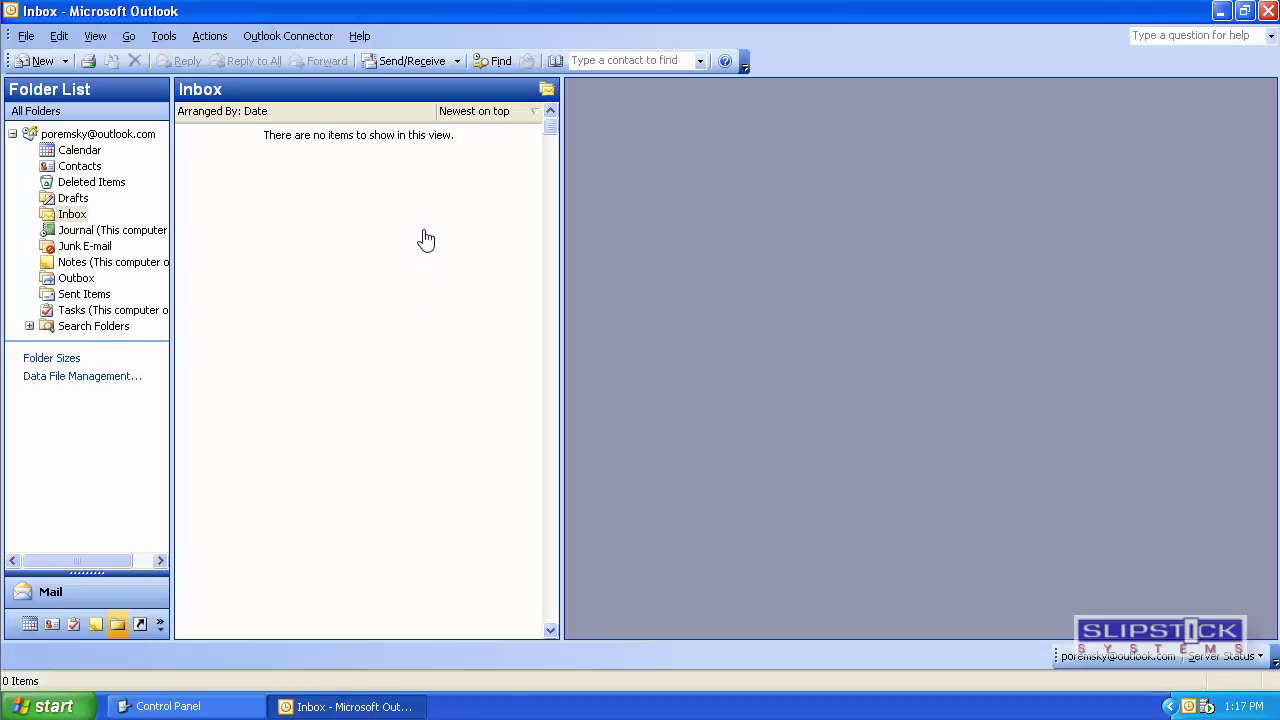
Open the E-mail Accounts wizard from the Tools menu.
{"action": "left_click", "coordinate": [162, 38]}
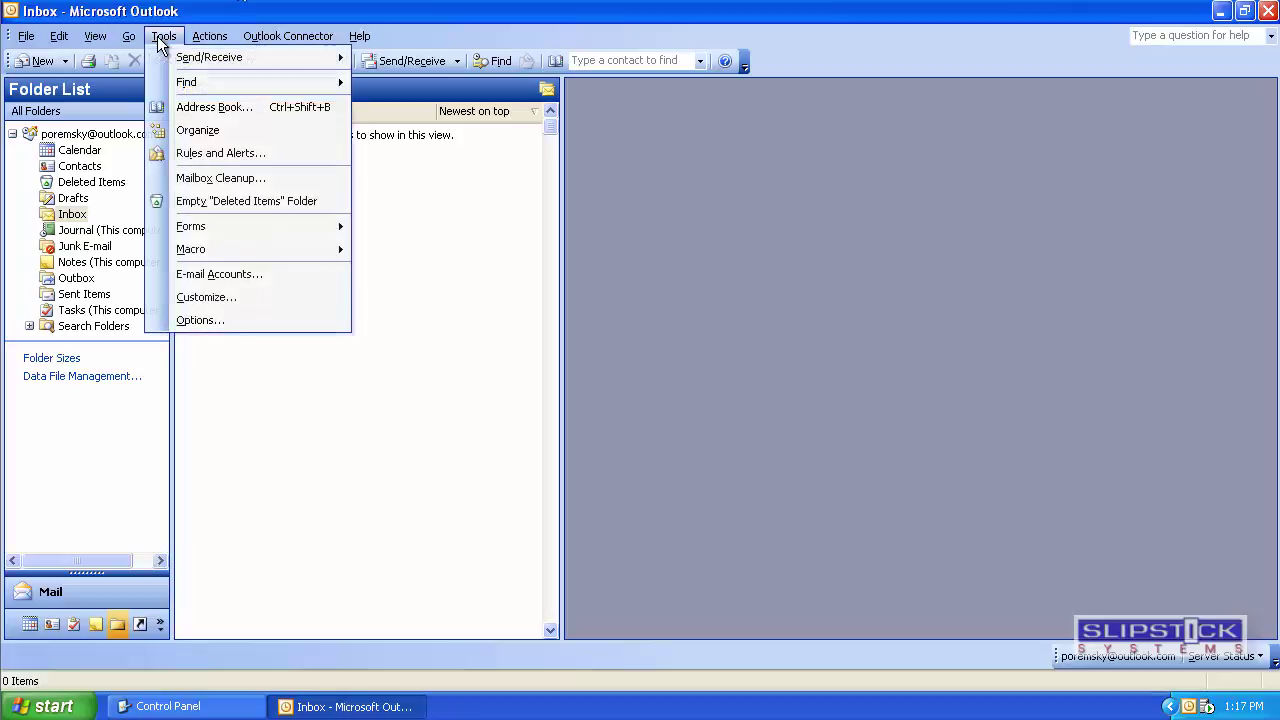
{"action": "left_click", "coordinate": [207, 276]}
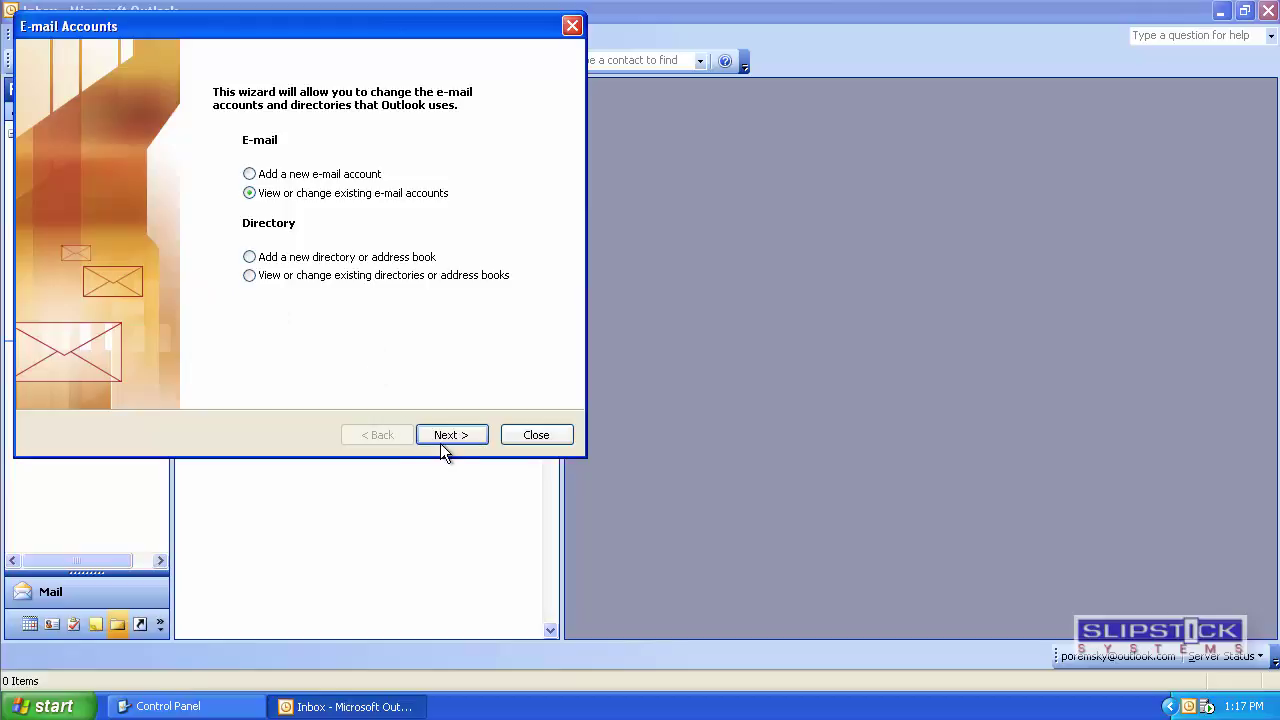
Bring Control Panel forward and close it, leaving the Outlook accounts wizard.
{"action": "left_click", "coordinate": [234, 706]}
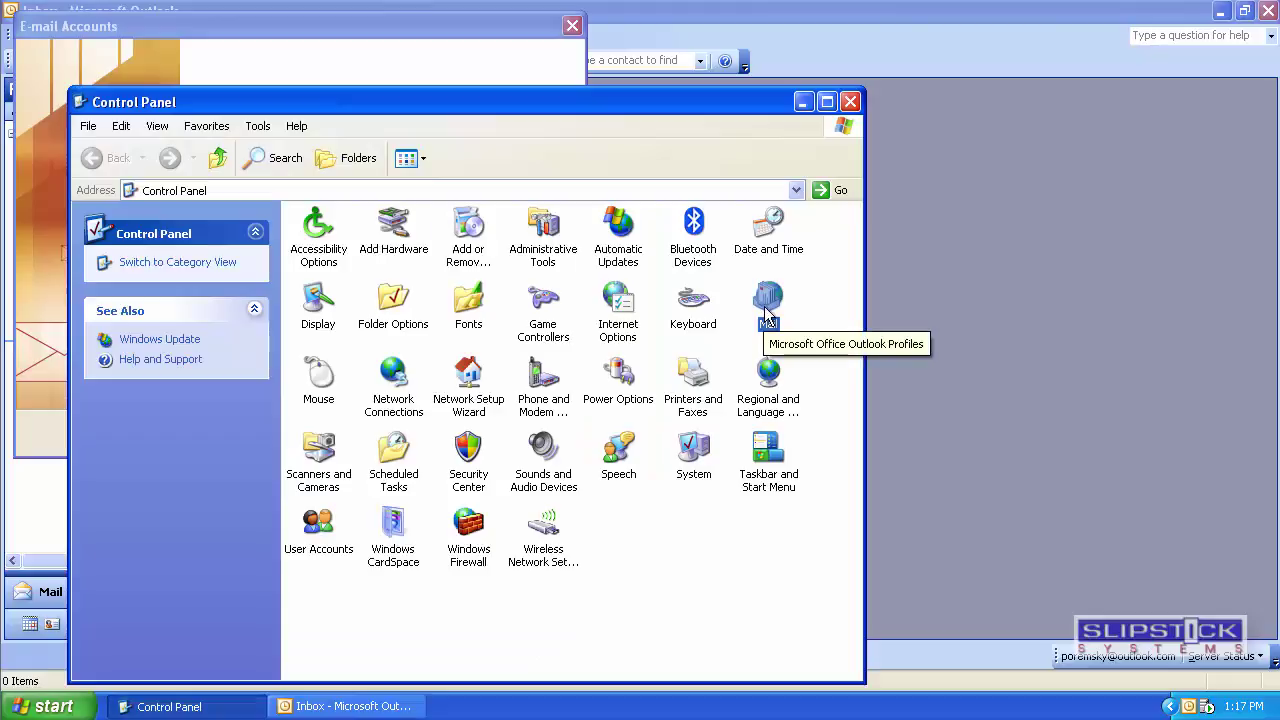
{"action": "left_click", "coordinate": [850, 102]}
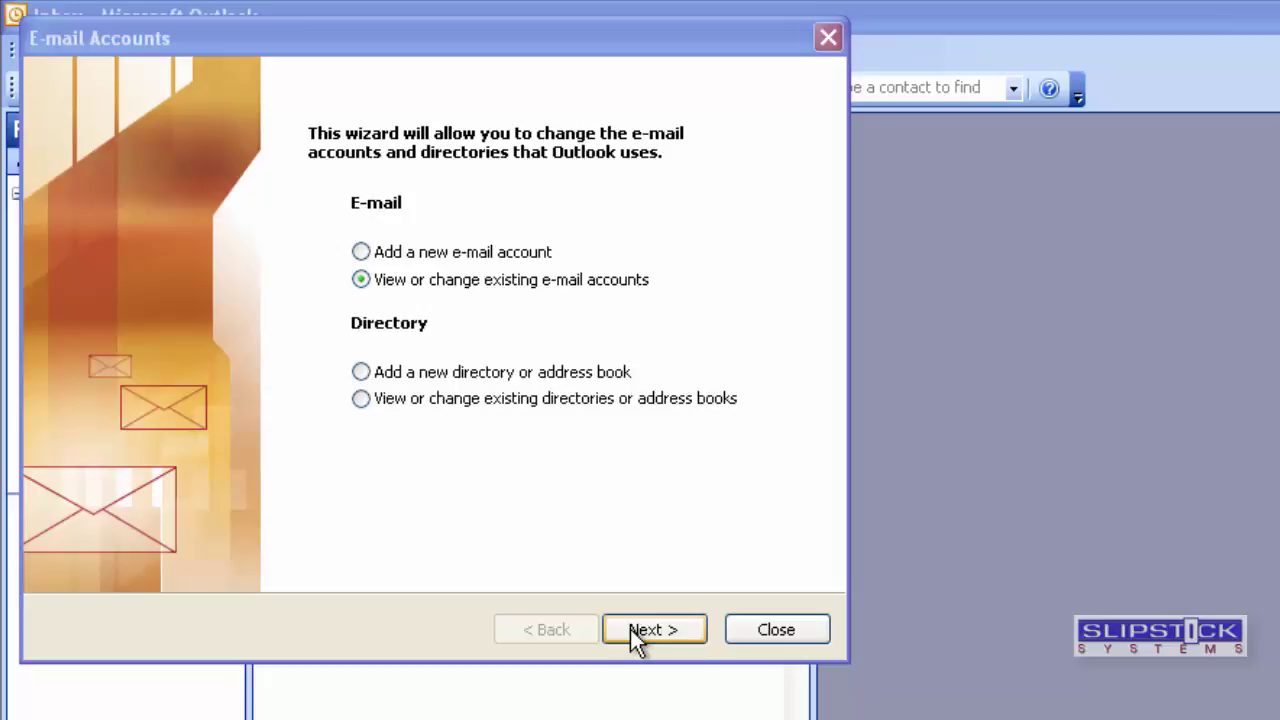
Begin adding a new e-mail account with IMAP as the server type.
{"action": "left_click", "coordinate": [630, 629]}
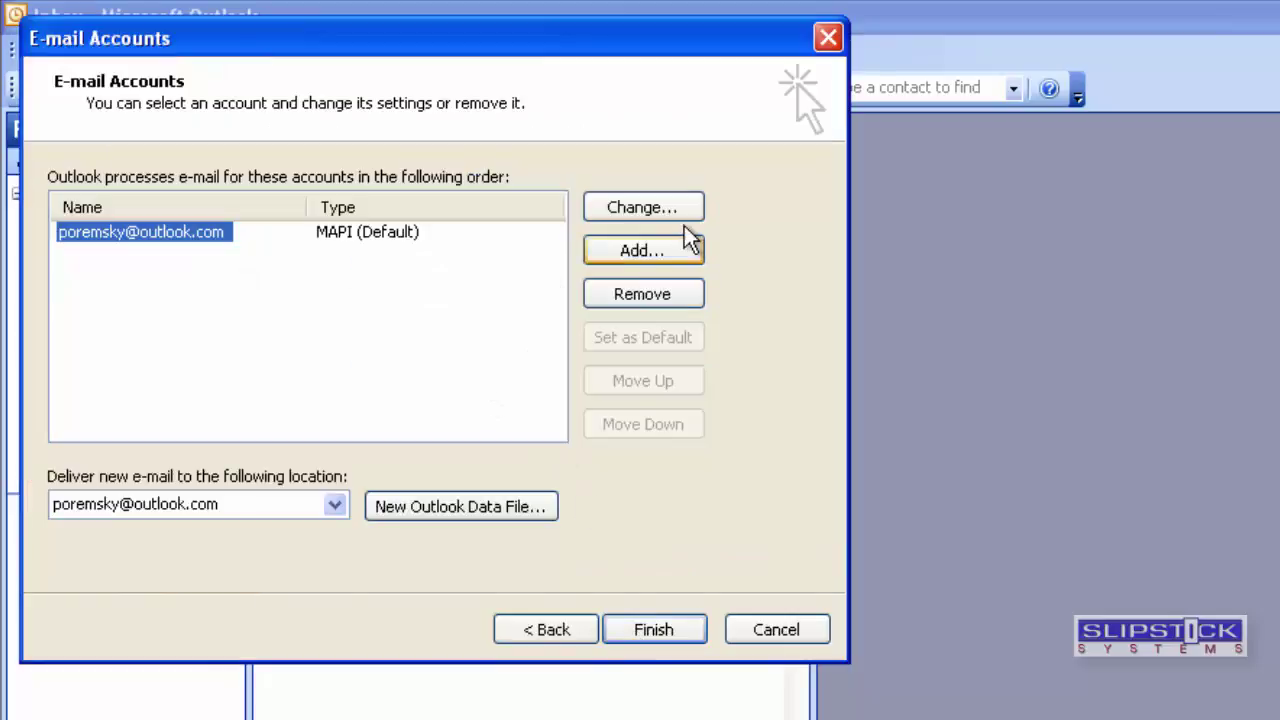
{"action": "left_click", "coordinate": [680, 247]}
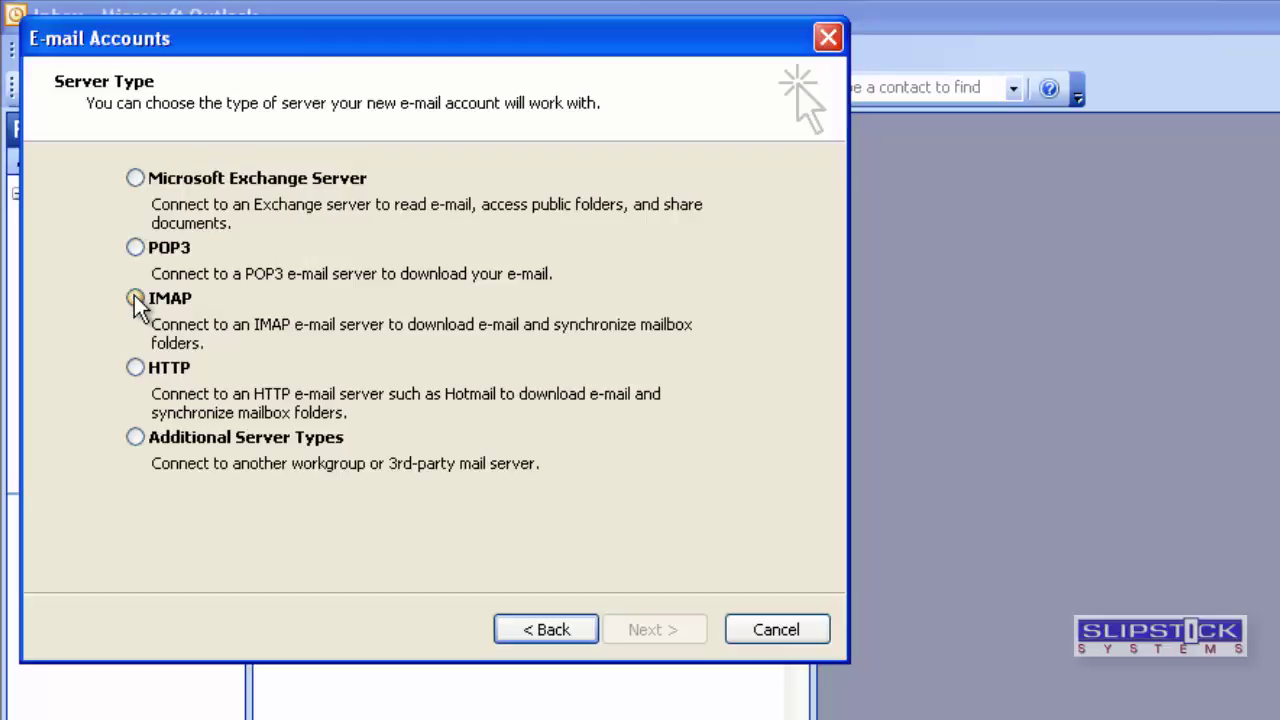
{"action": "left_click", "coordinate": [138, 304]}
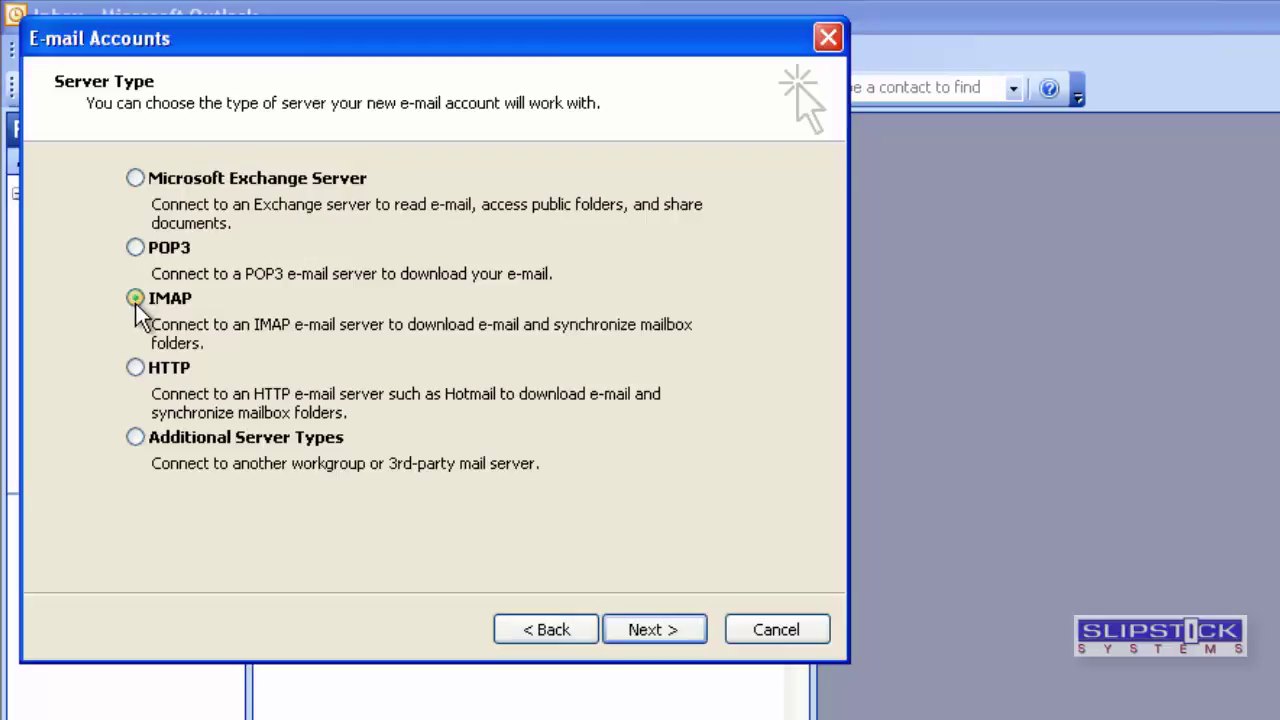
{"action": "left_click", "coordinate": [641, 628]}
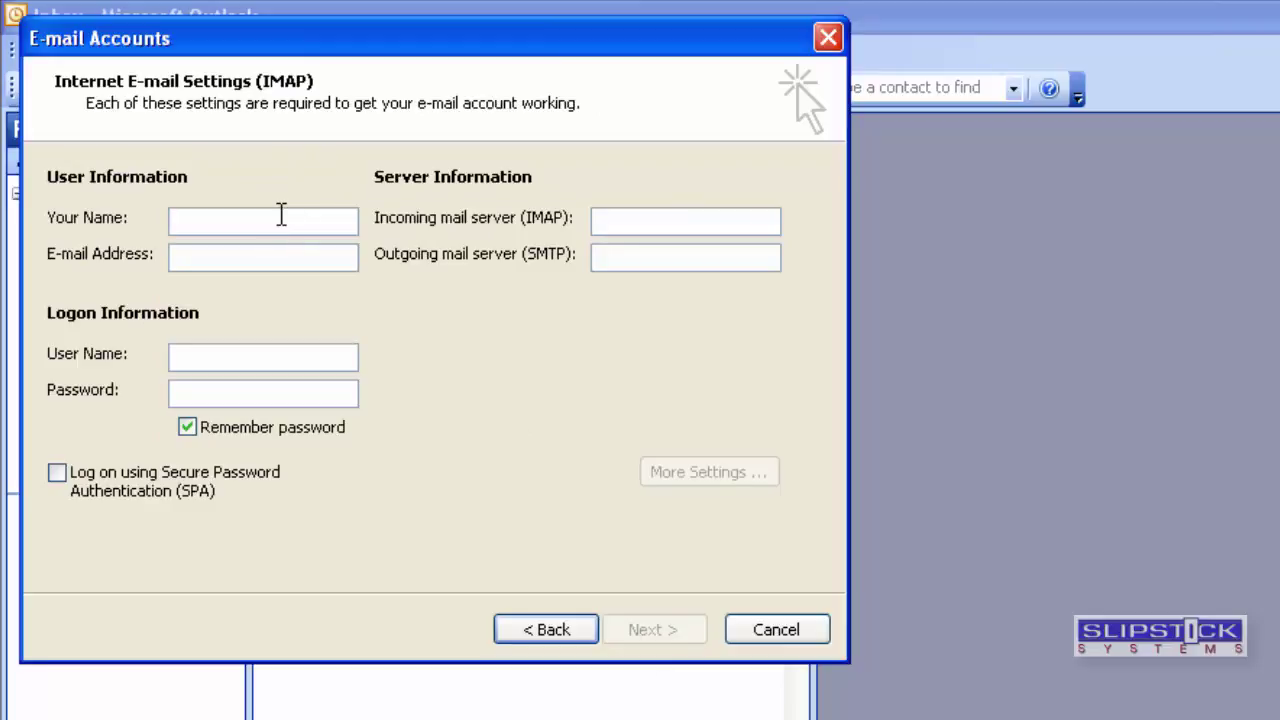
Enter the account holder's name and e-mail address.
{"action": "left_click", "coordinate": [281, 215]}
{"action": "type", "text": "diane"}
{"action": "left_click", "coordinate": [287, 258]}
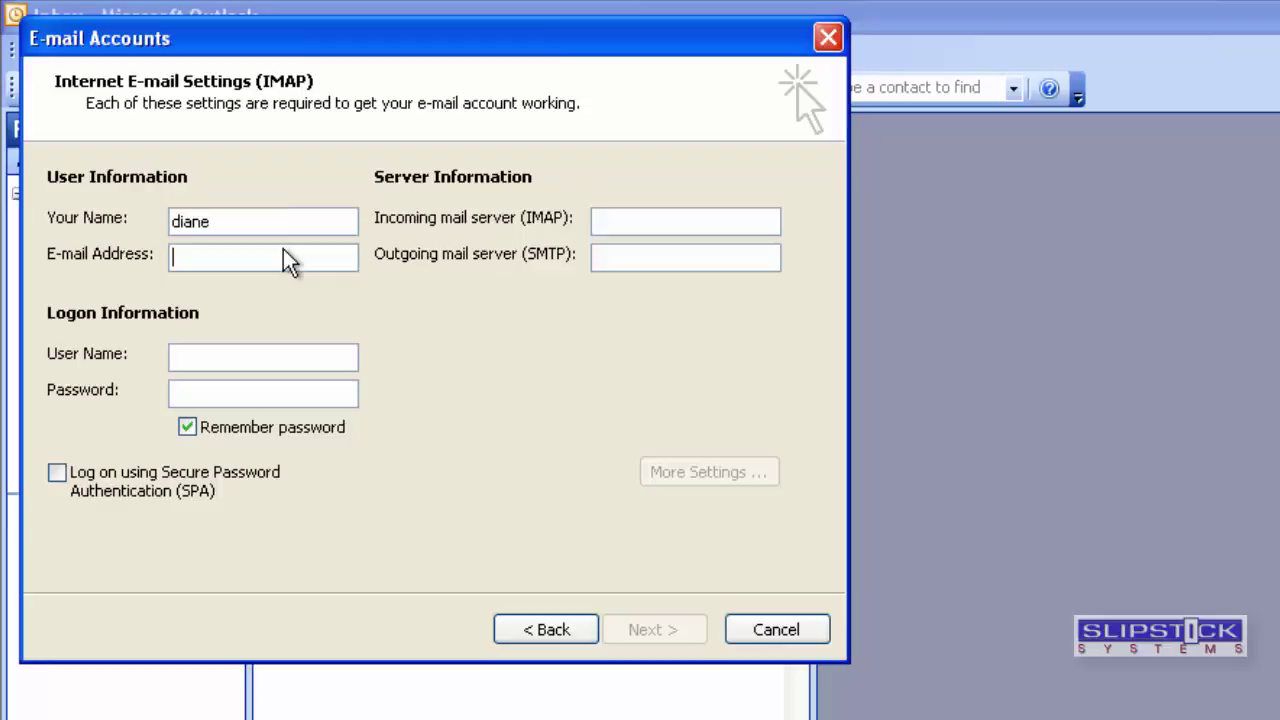
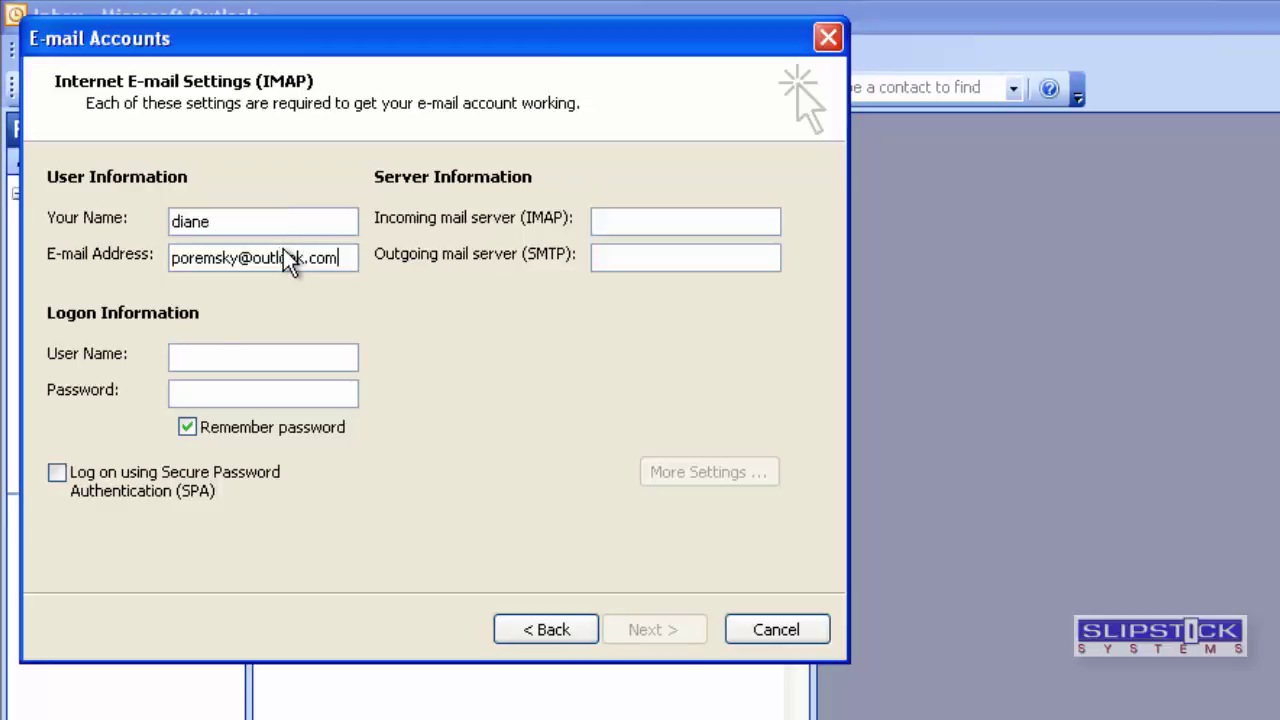
Set servers imap-mail.outlook.com and smtp-mail.outlook.com, the full address as user name, and the password.
{"action": "key", "text": "Tab"}
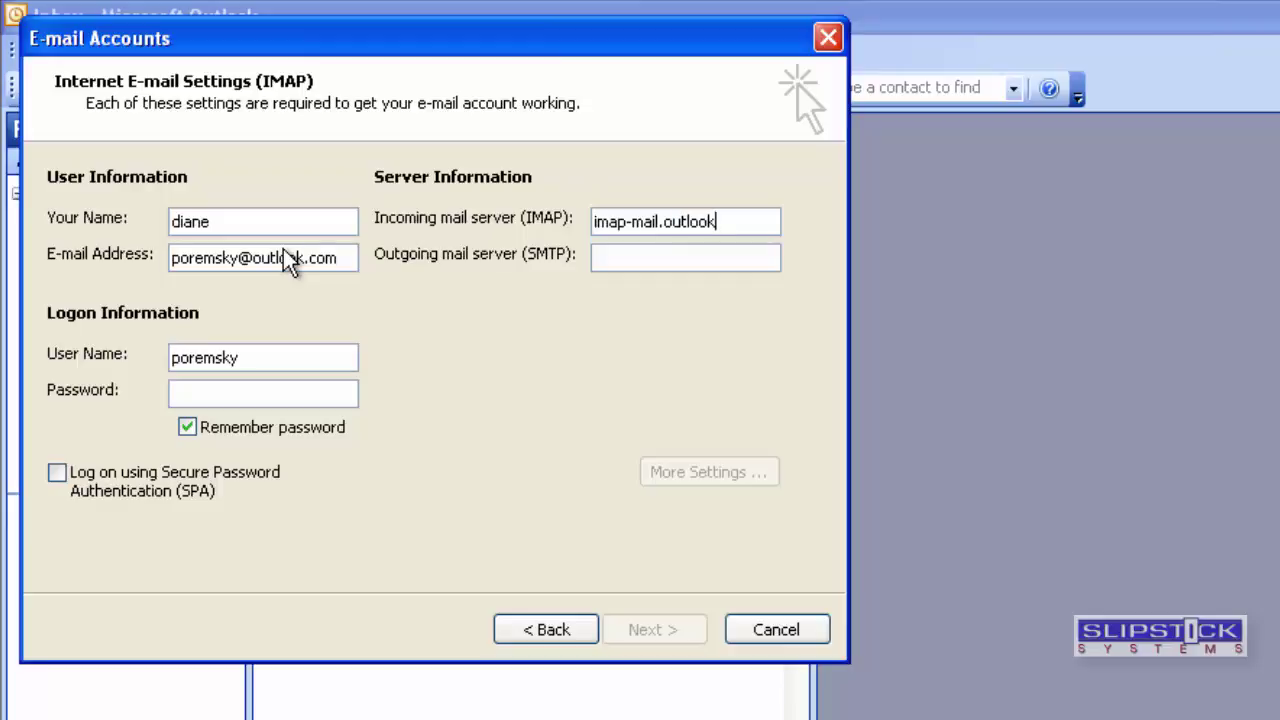
{"action": "key", "text": "Tab"}
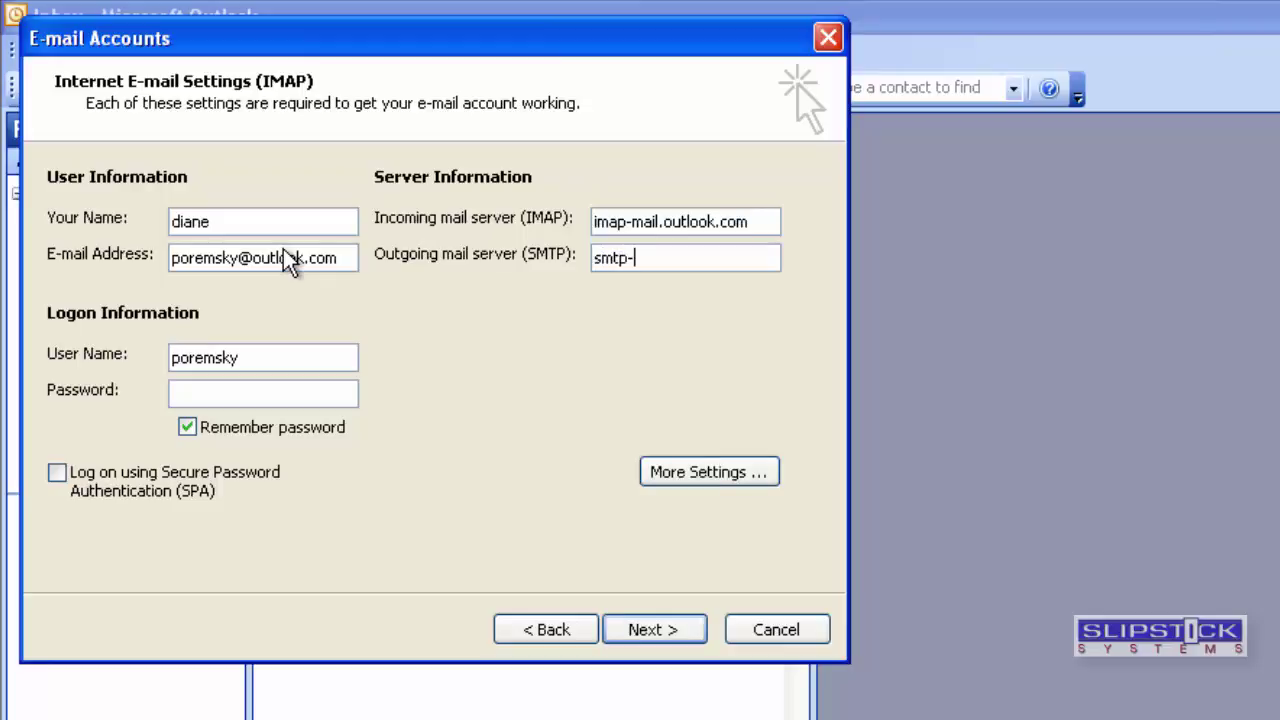
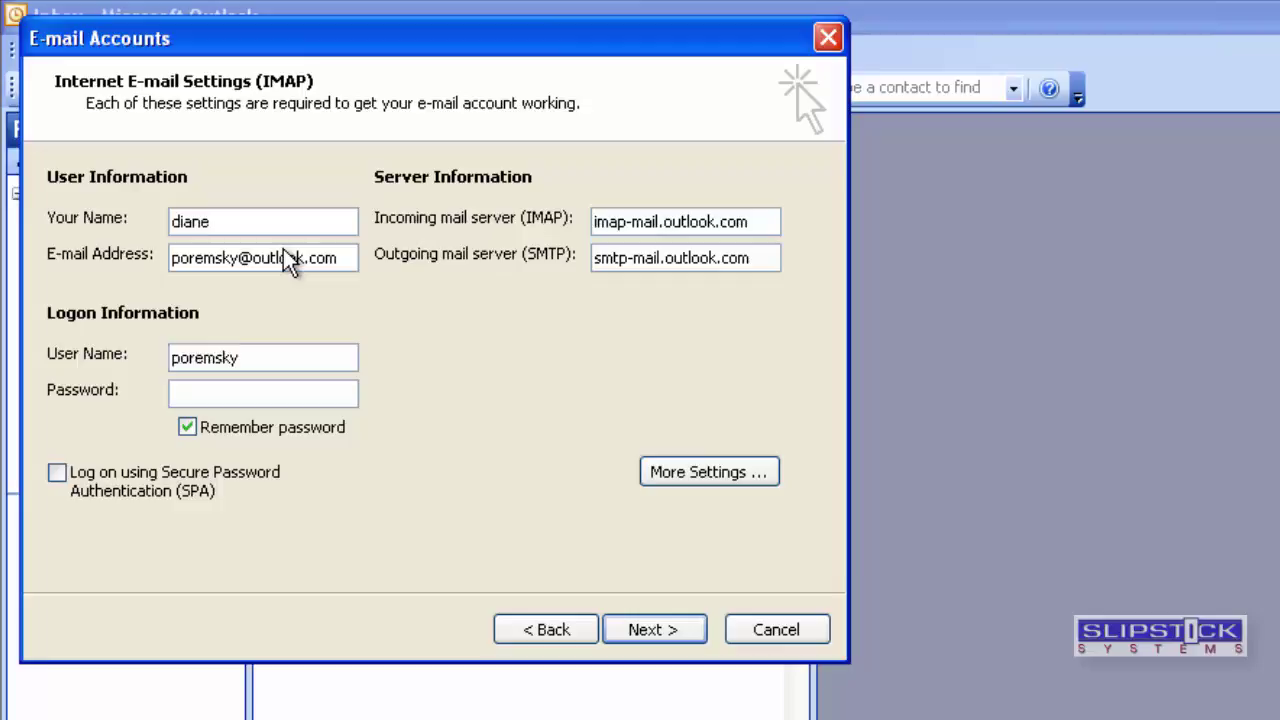
{"action": "key", "text": "Tab"}
{"action": "key", "text": "End"}
{"action": "key", "text": "Tab"}
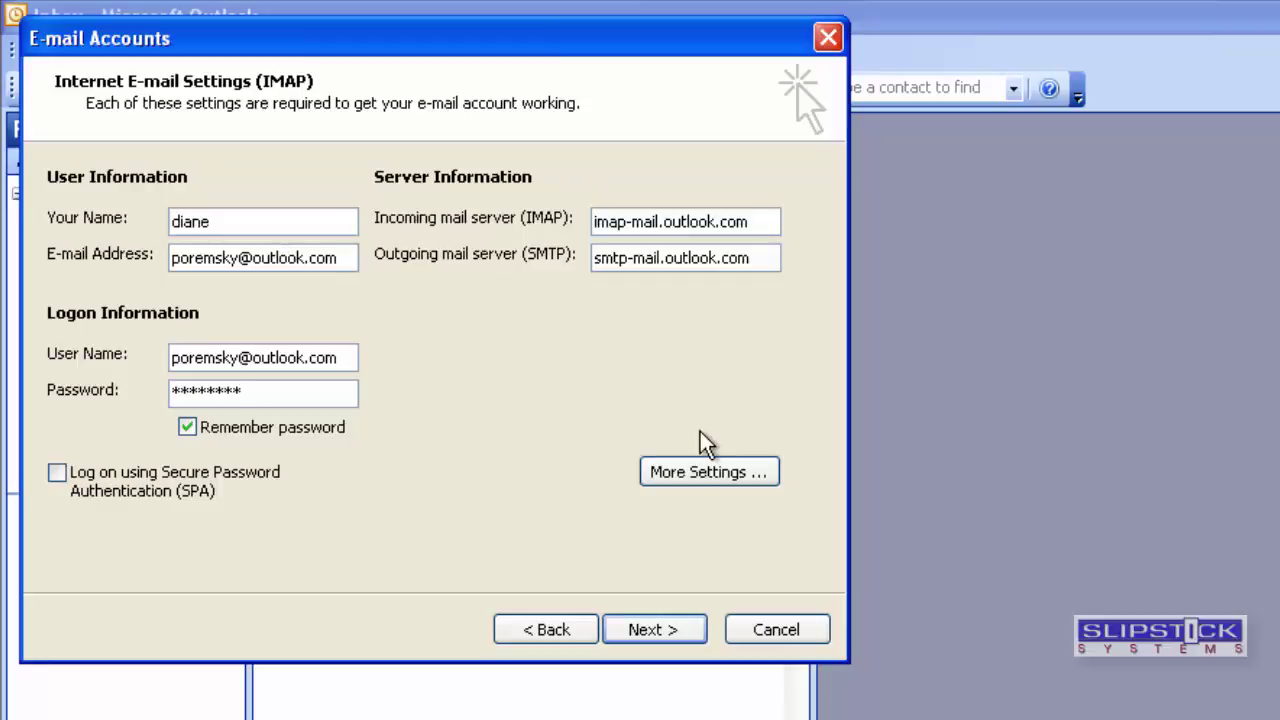
In More Settings, make the outgoing SMTP server require authentication.
{"action": "left_click", "coordinate": [698, 485]}
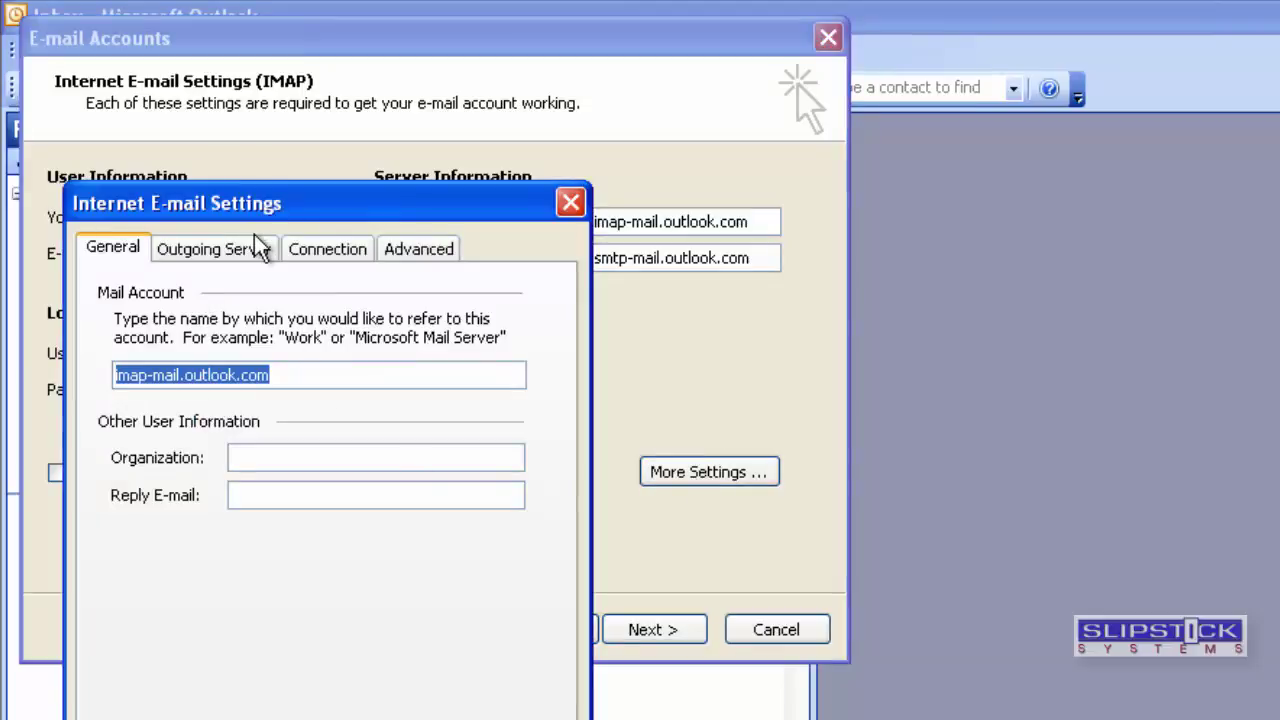
{"action": "left_click", "coordinate": [203, 252]}
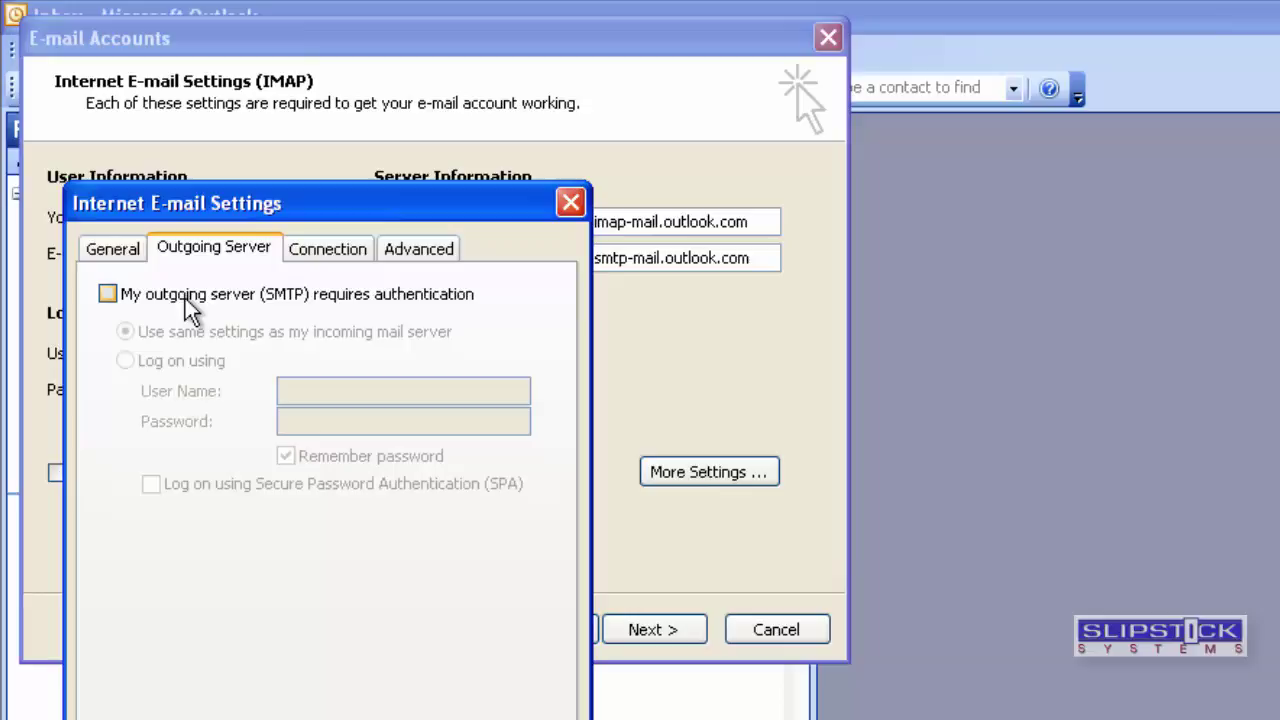
{"action": "left_click", "coordinate": [190, 312]}
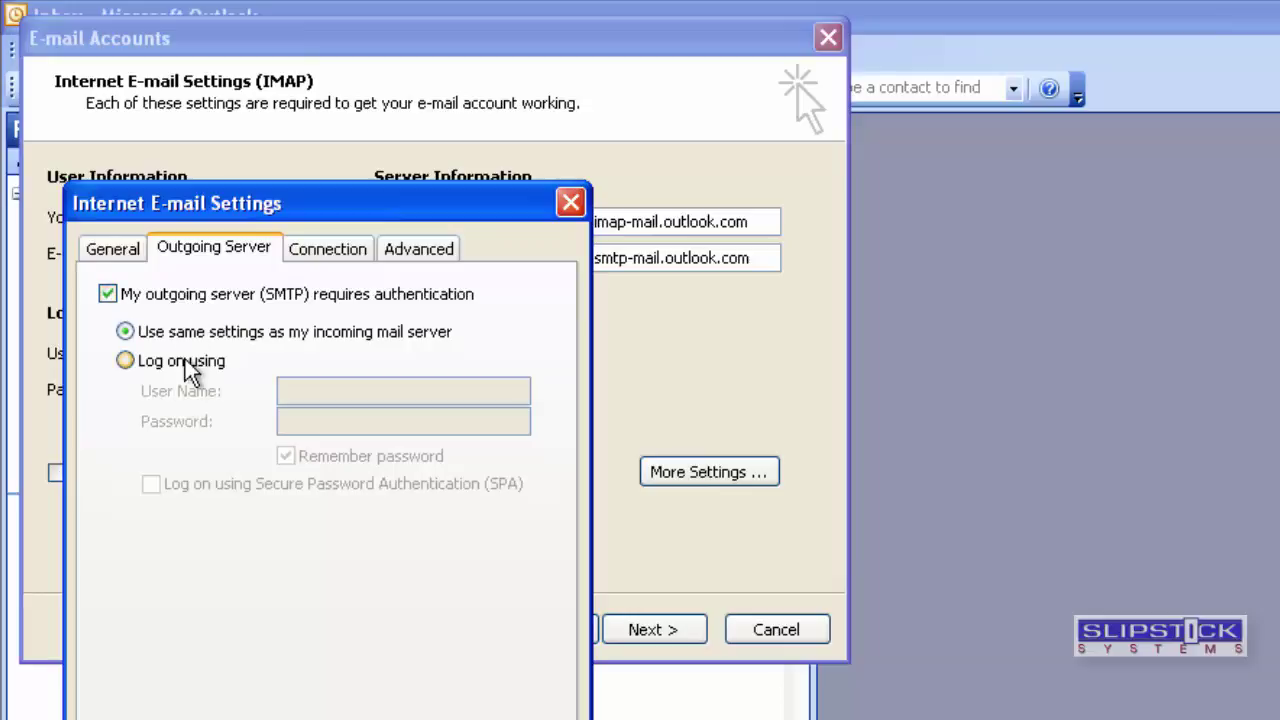
Enable SSL for incoming (port 993) and outgoing servers, then save the settings.
{"action": "left_click", "coordinate": [437, 266]}
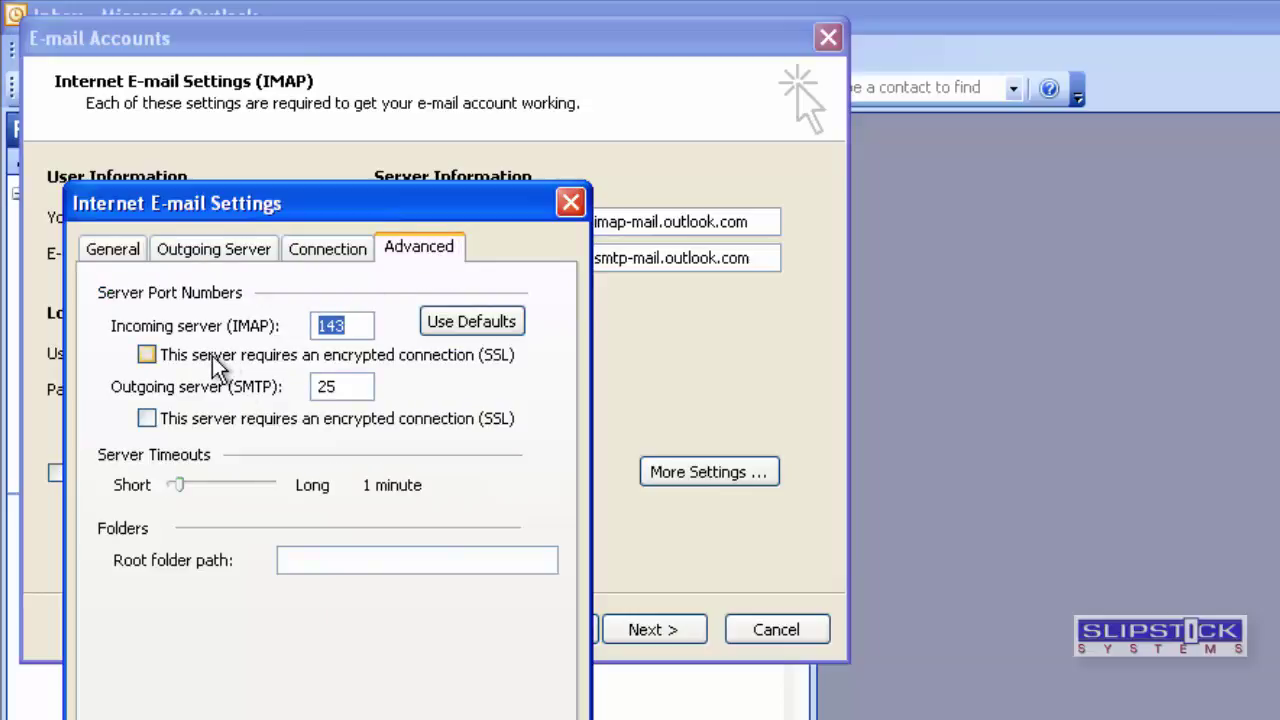
{"action": "left_click", "coordinate": [212, 358]}
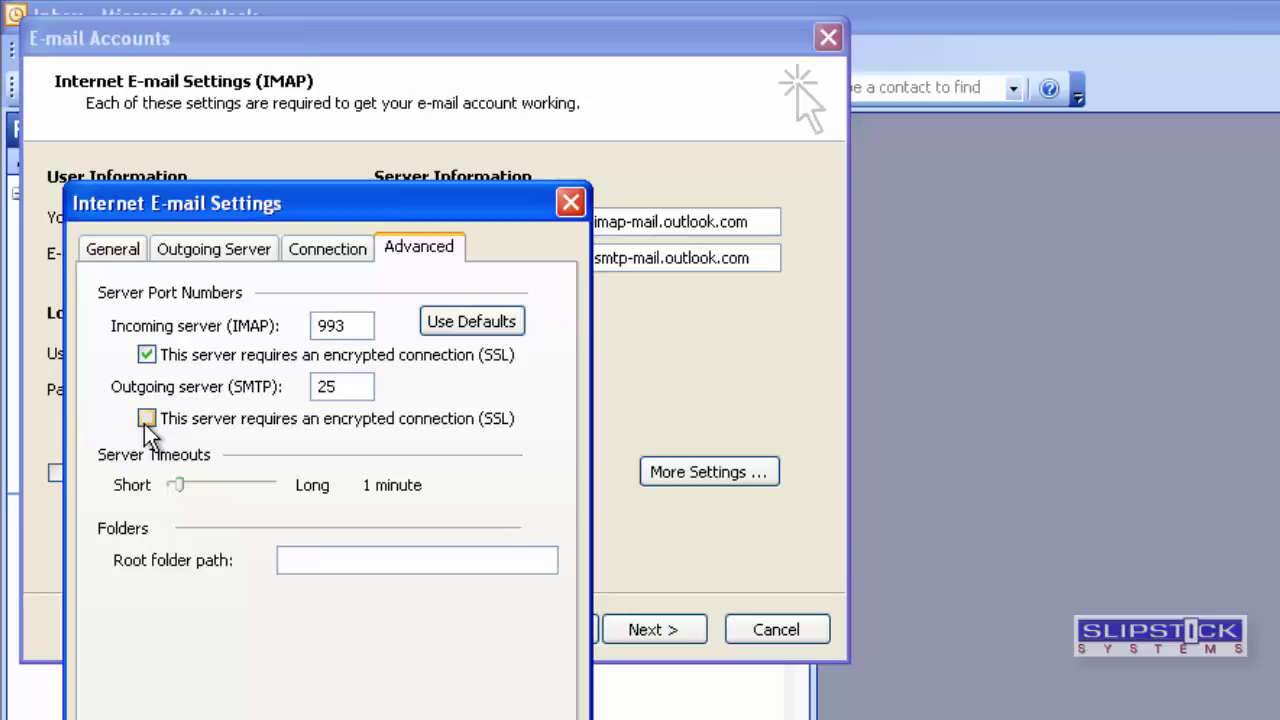
{"action": "left_click", "coordinate": [146, 420]}
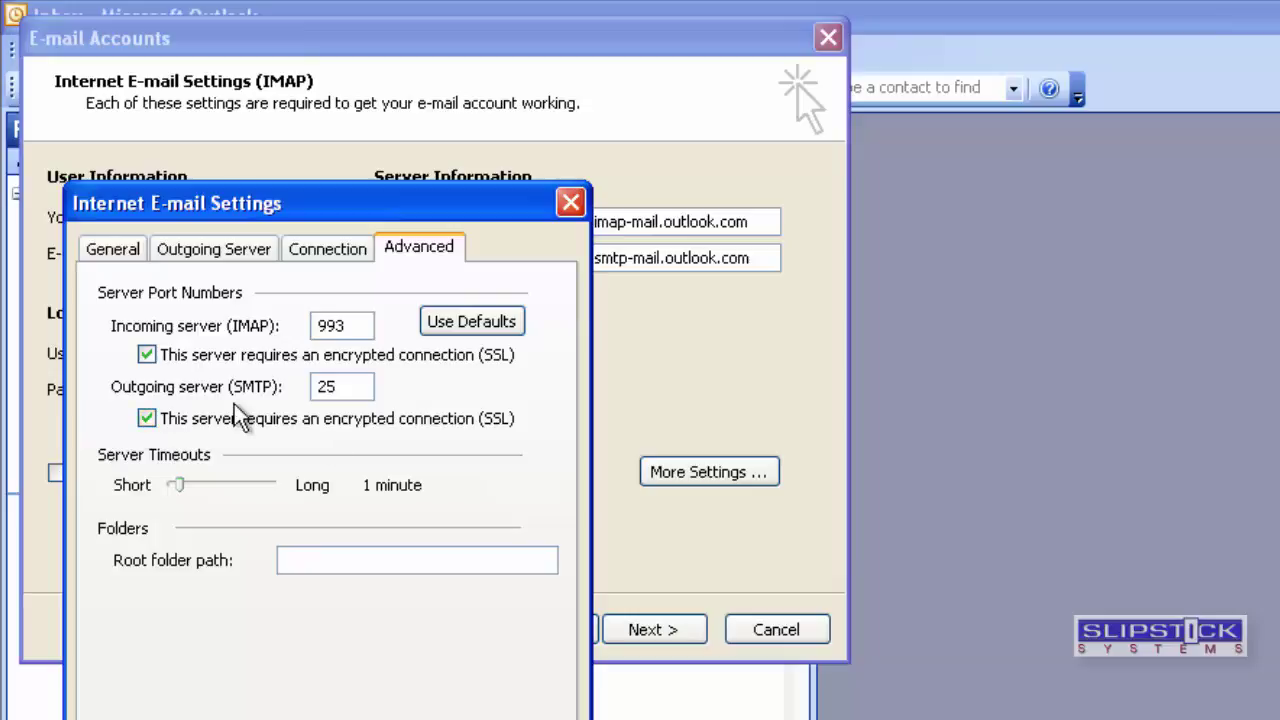
{"action": "key", "text": "Return"}
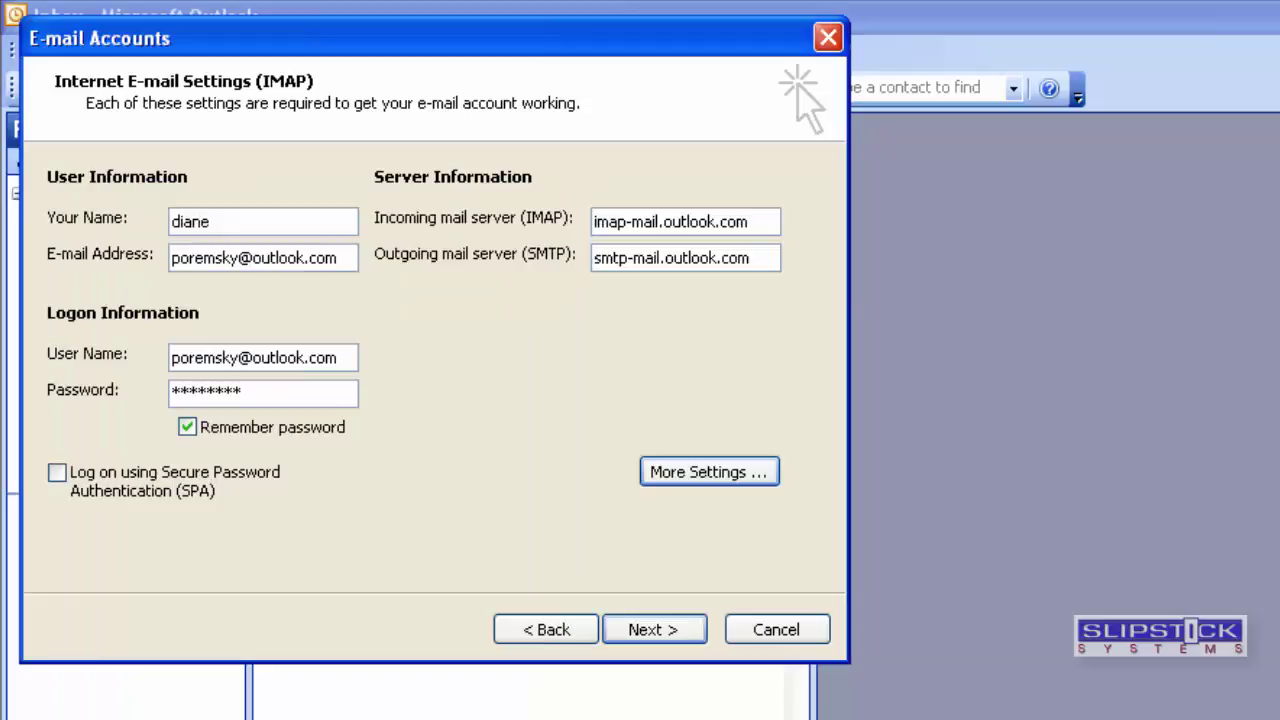
Finish the IMAP account and create a new Personal Folders (.pst) file named calendar.
{"action": "left_click", "coordinate": [643, 645]}
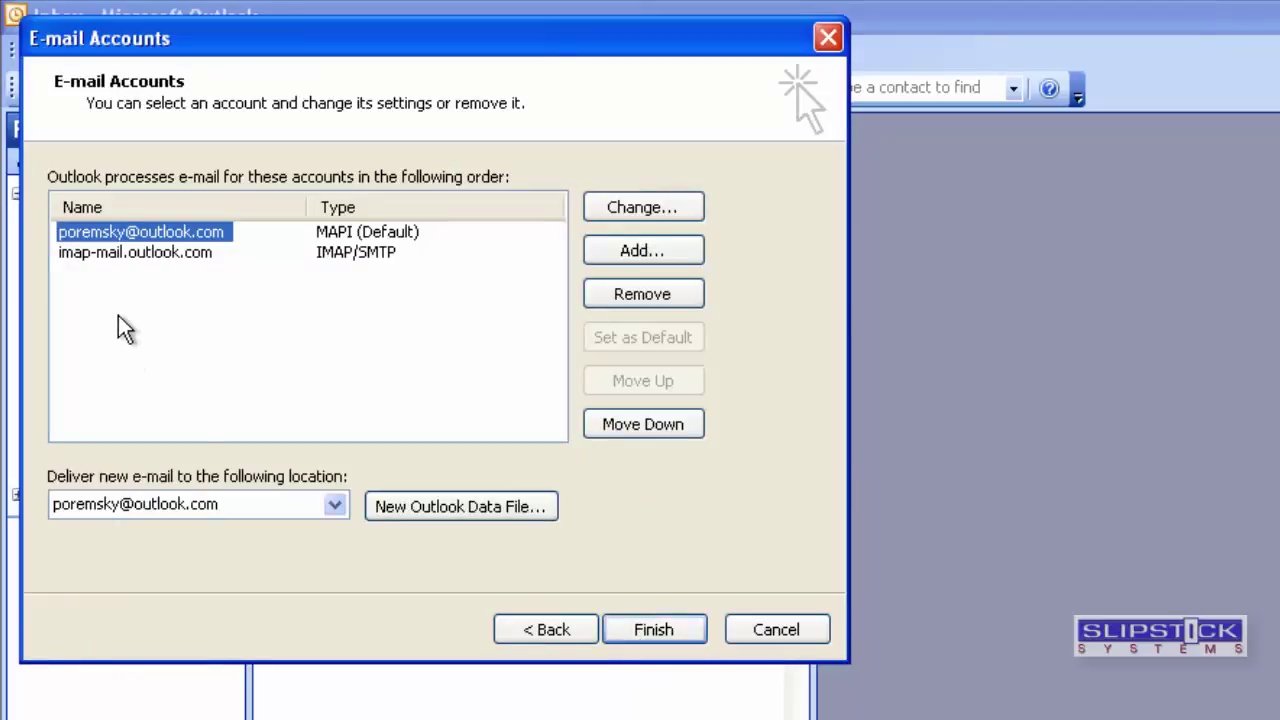
{"action": "left_click", "coordinate": [478, 524]}
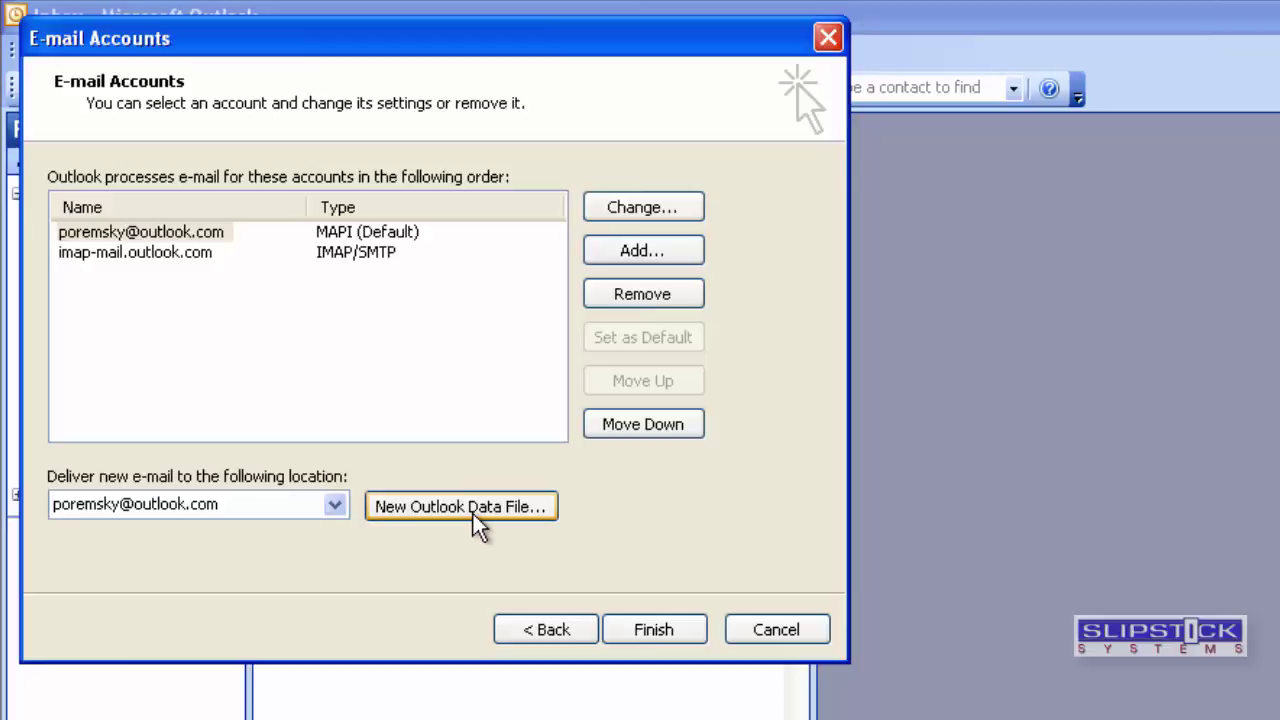
{"action": "left_click", "coordinate": [474, 518]}
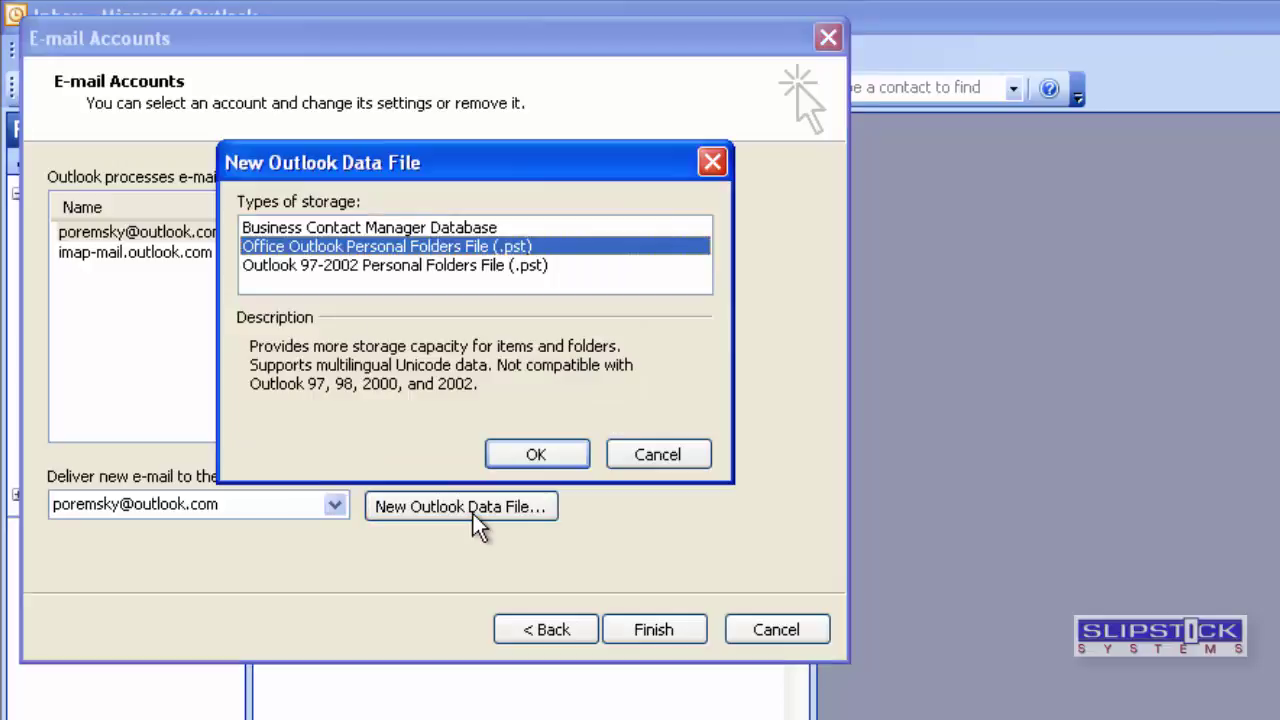
{"action": "left_click", "coordinate": [536, 455]}
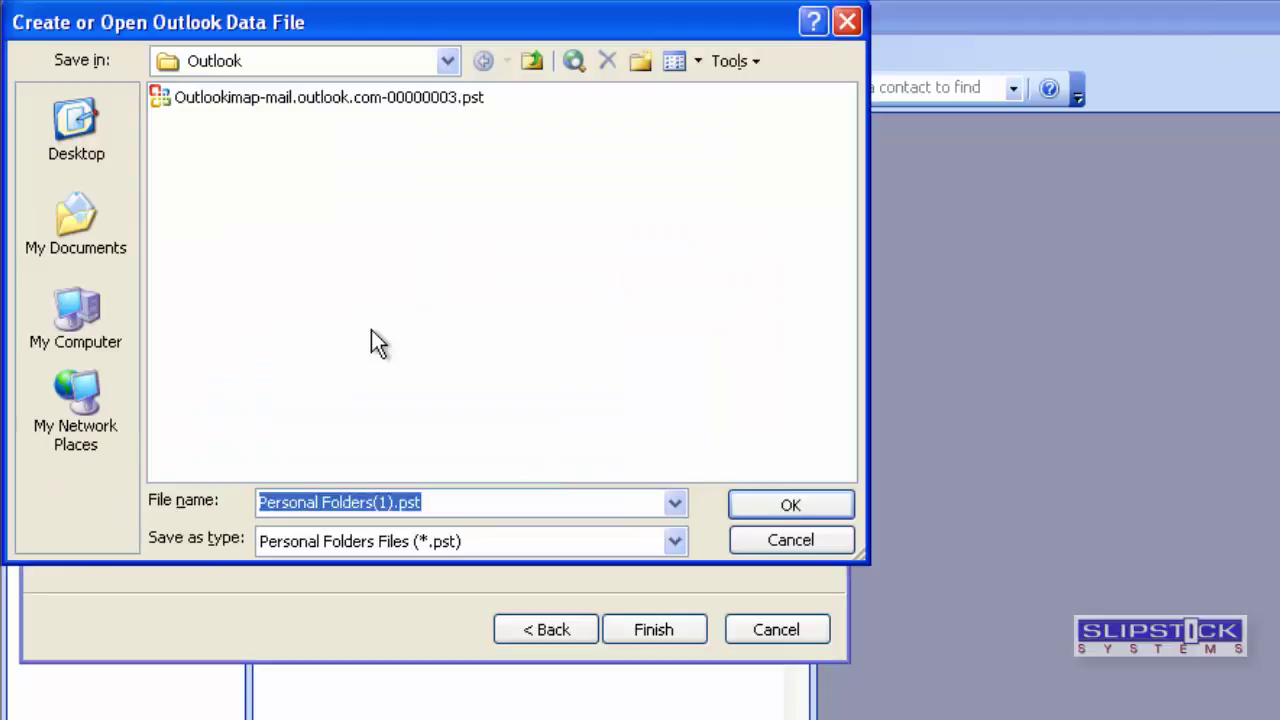
{"action": "type", "text": "calendar"}
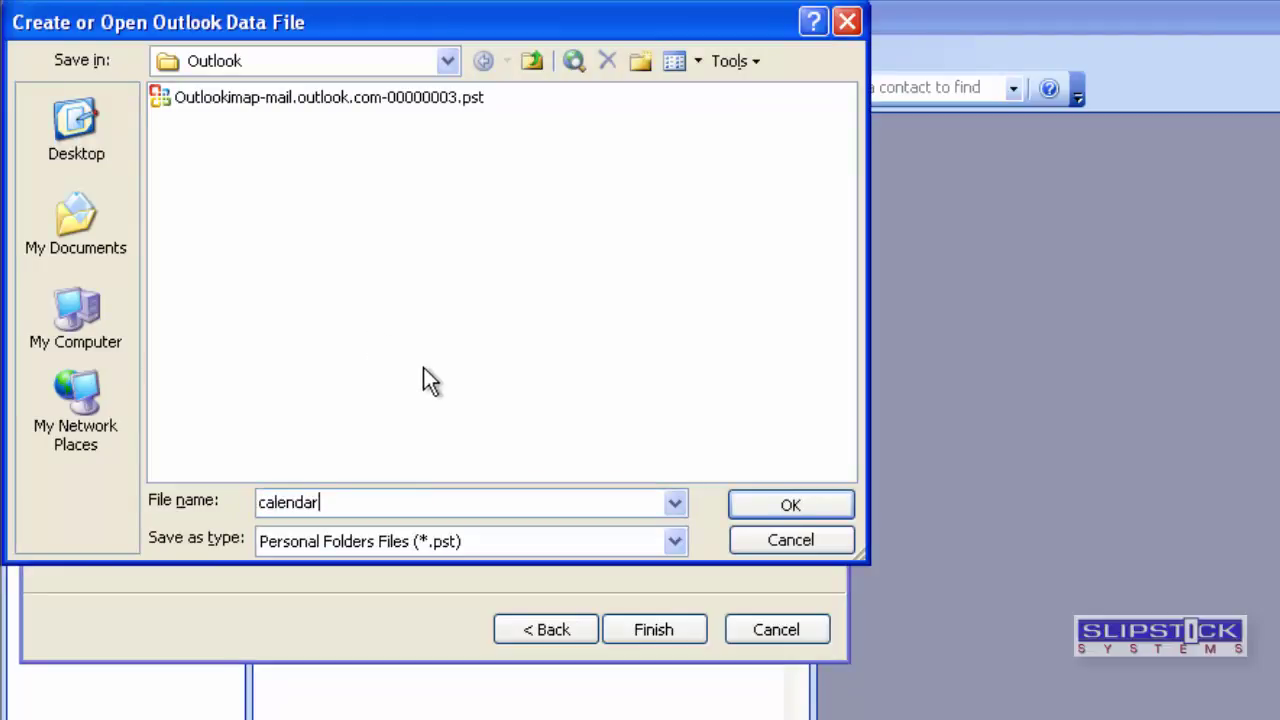
{"action": "left_click", "coordinate": [777, 510]}
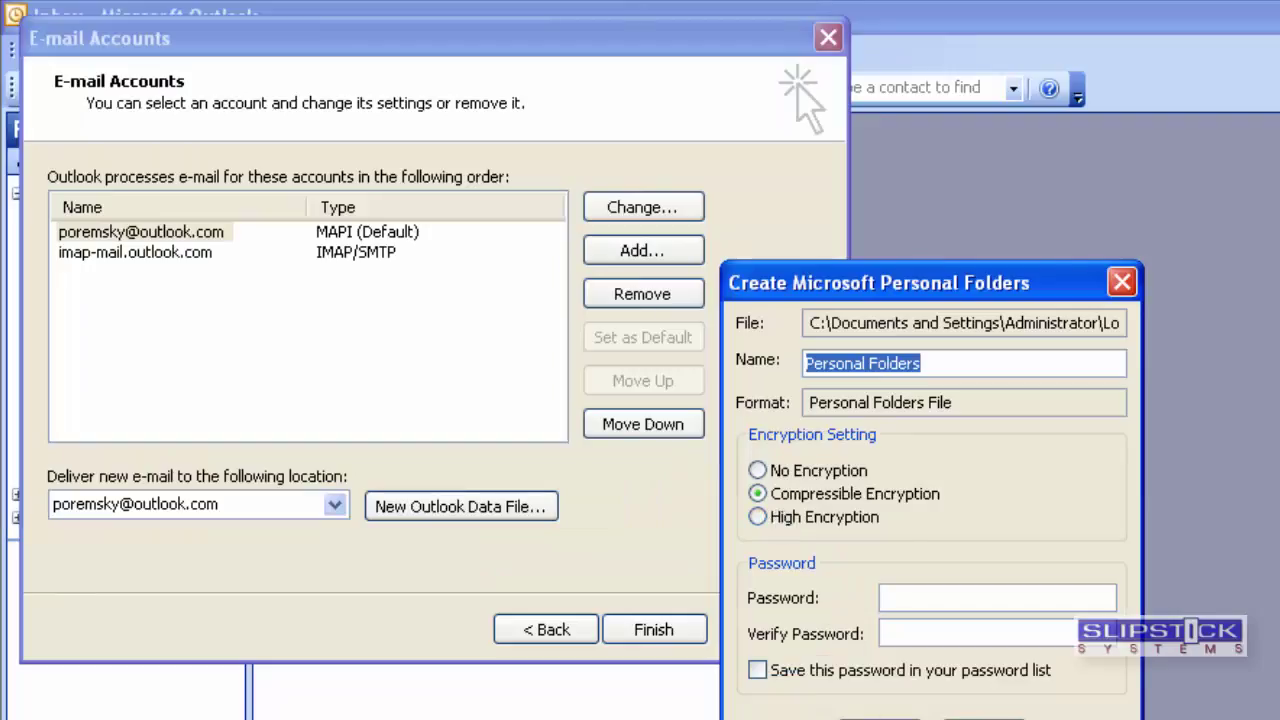
{"action": "key", "text": "Return"}
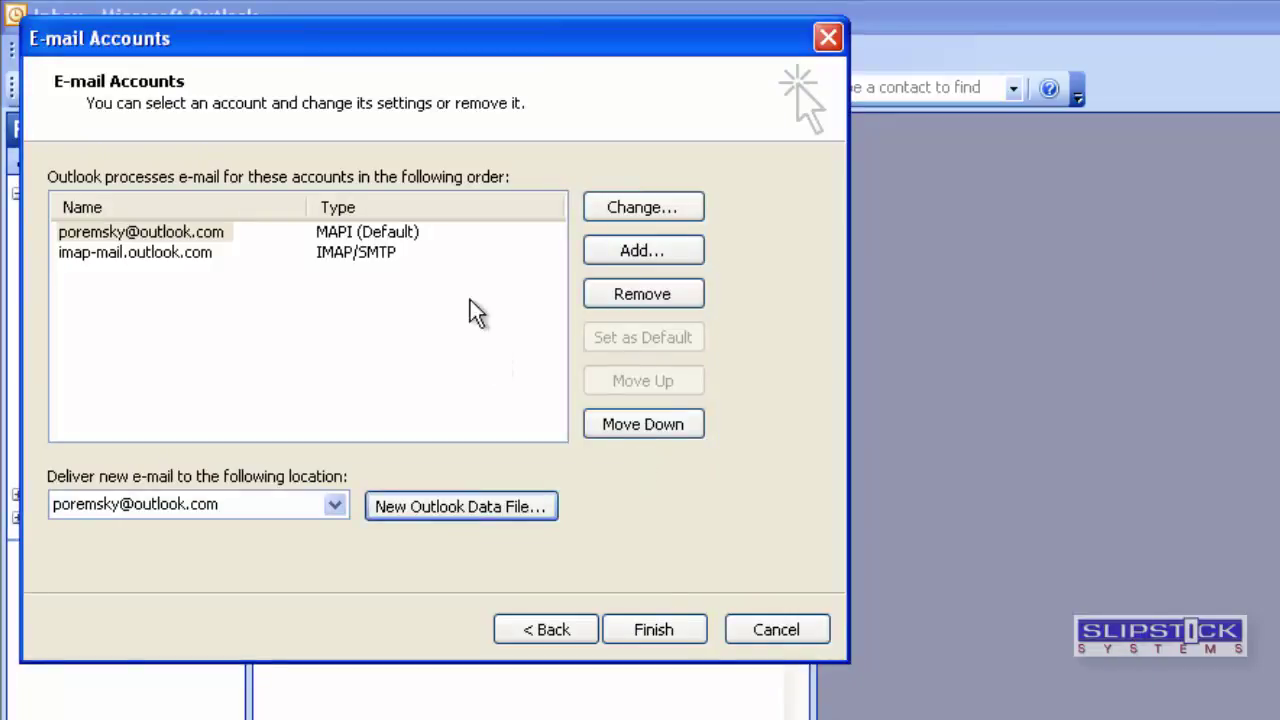
Set new mail delivery to Personal Folders.
{"action": "left_click", "coordinate": [400, 237]}
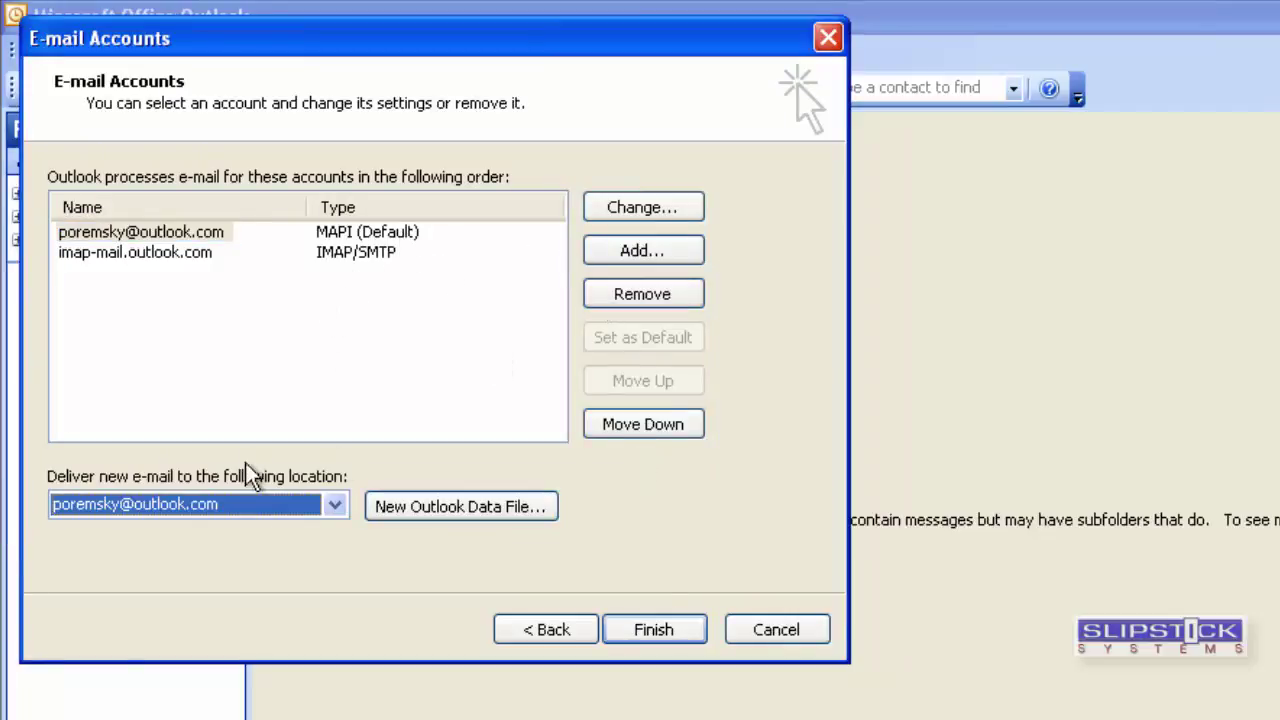
{"action": "left_click", "coordinate": [252, 506]}
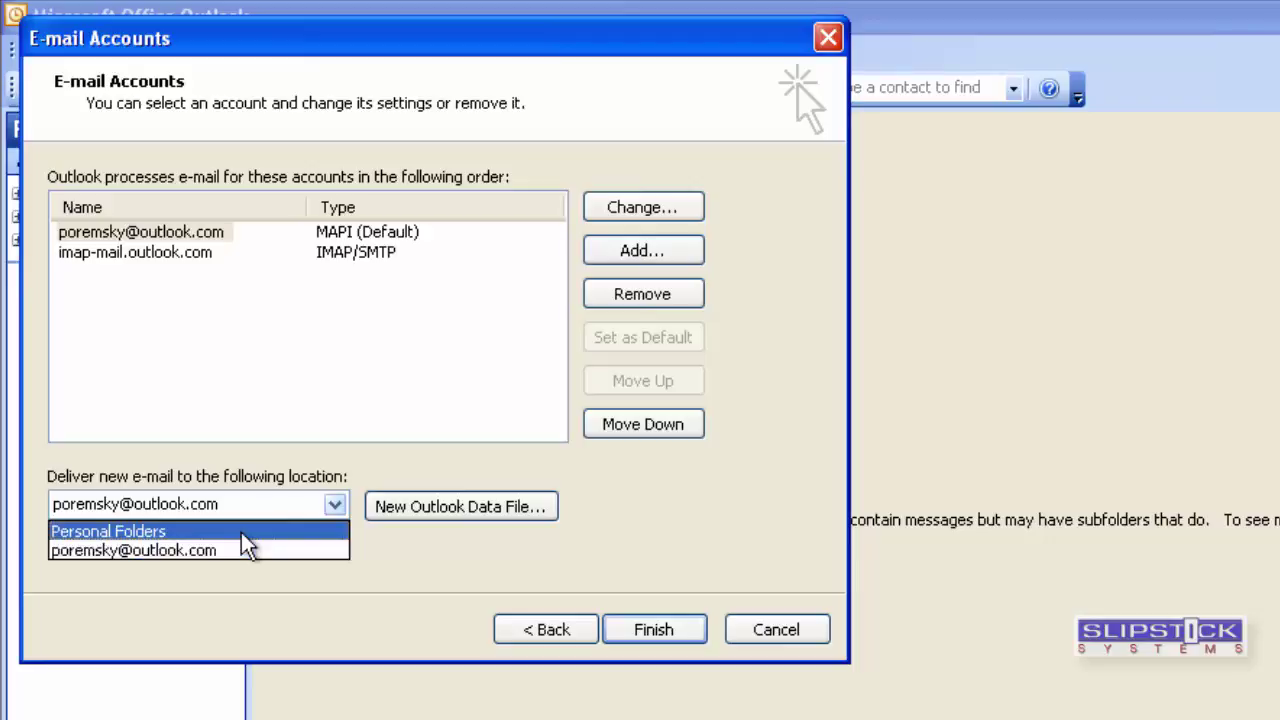
{"action": "left_click", "coordinate": [241, 533]}
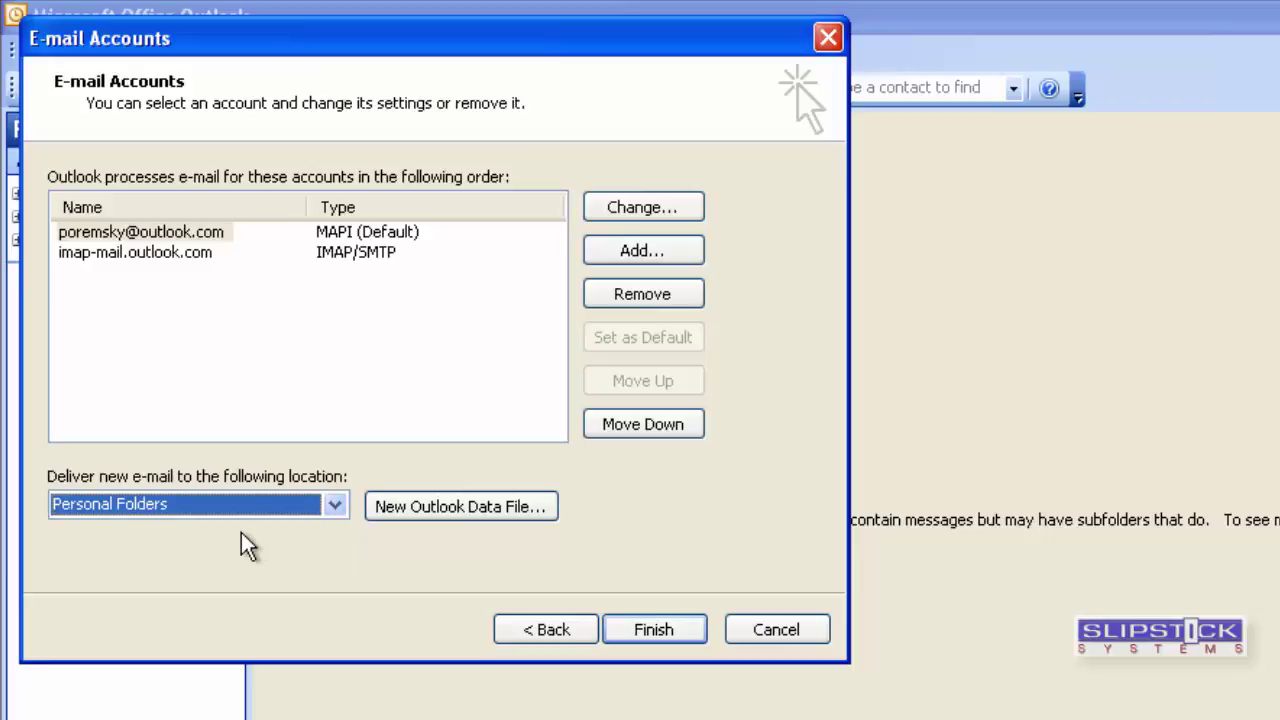
Make the IMAP account the default and remove the MAPI account.
{"action": "left_click", "coordinate": [222, 236]}
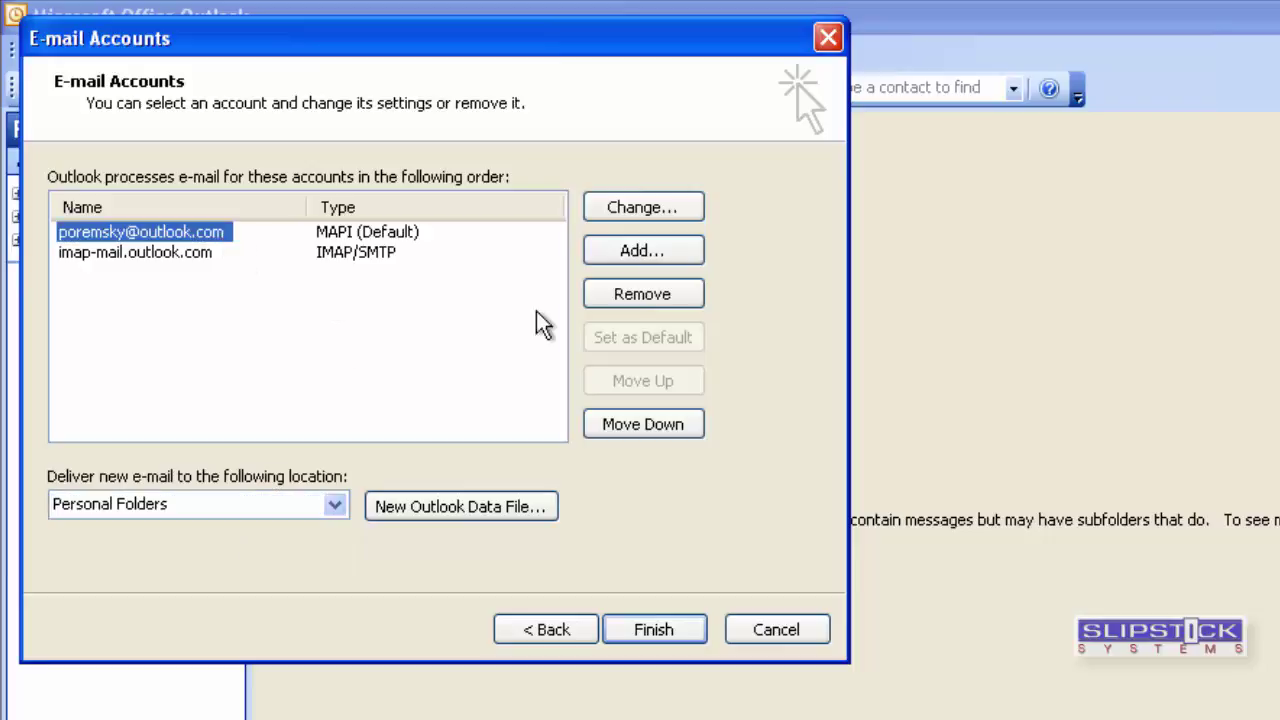
{"action": "left_click", "coordinate": [400, 258]}
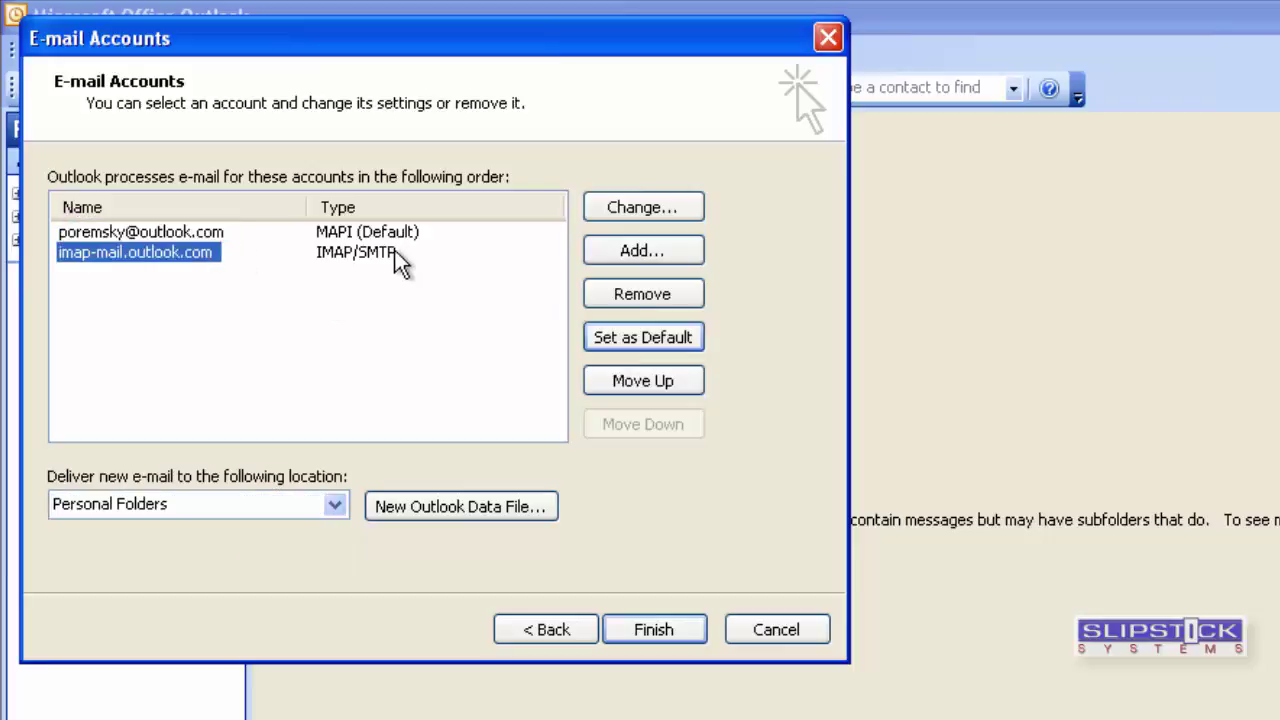
{"action": "left_click", "coordinate": [618, 342]}
{"action": "left_click", "coordinate": [353, 252]}
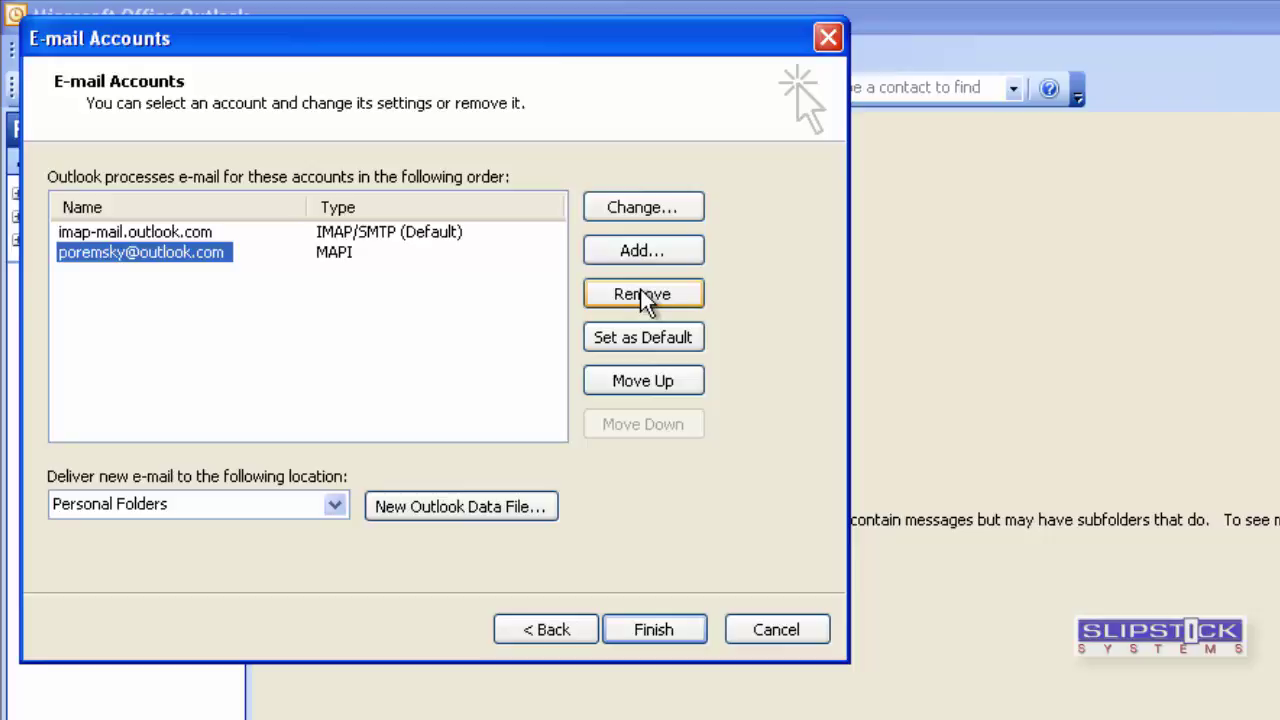
{"action": "left_click", "coordinate": [642, 294]}
{"action": "left_click", "coordinate": [871, 600]}
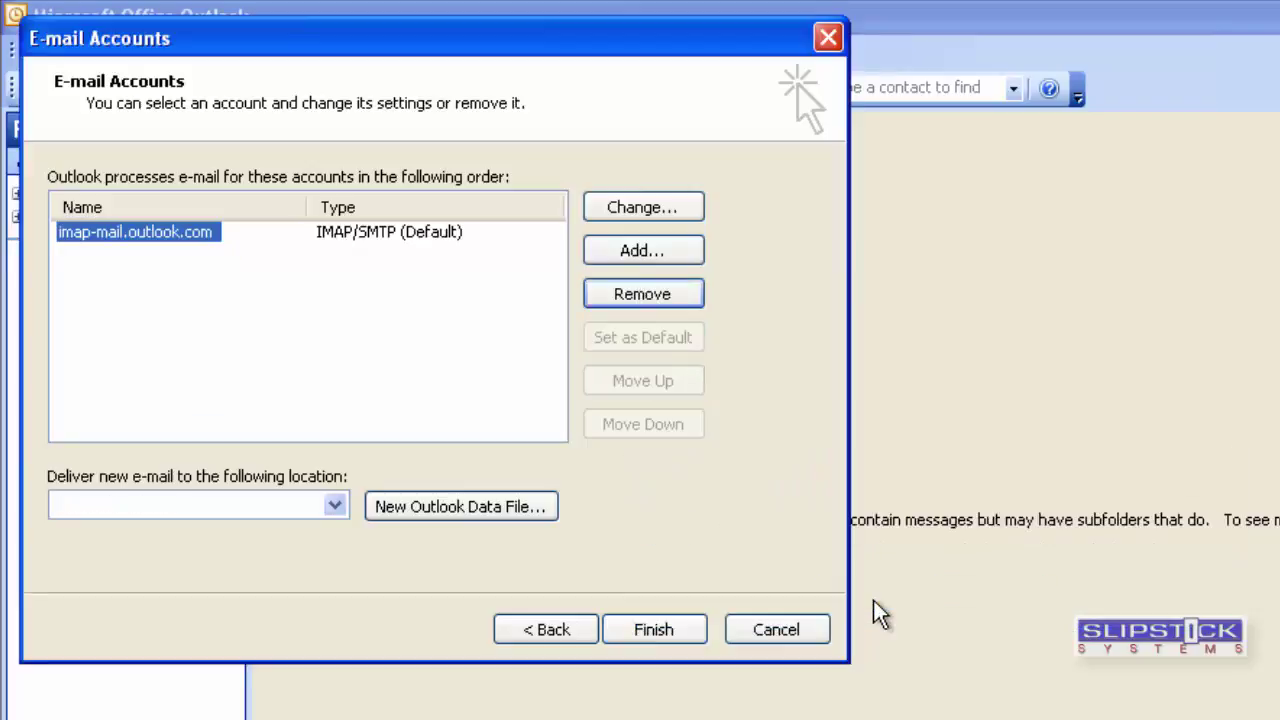
Reconfirm Personal Folders as the delivery location and apply the account changes.
{"action": "left_click", "coordinate": [336, 506]}
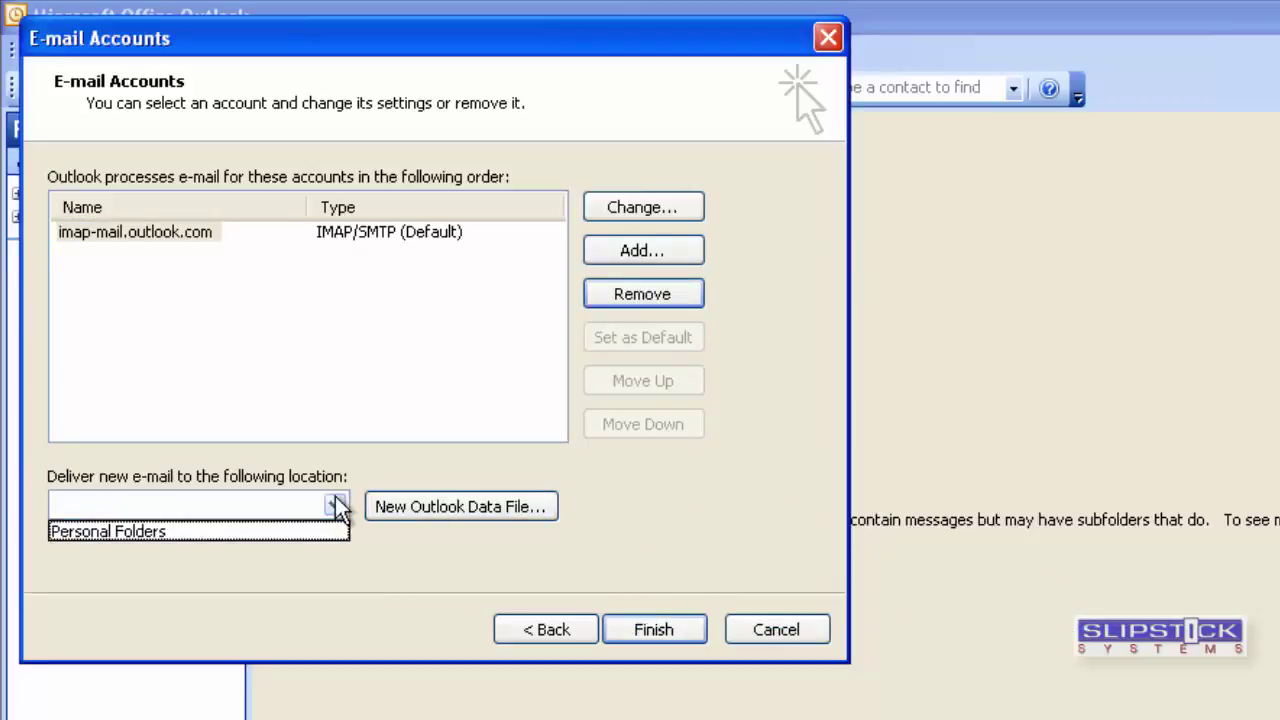
{"action": "left_click", "coordinate": [283, 532]}
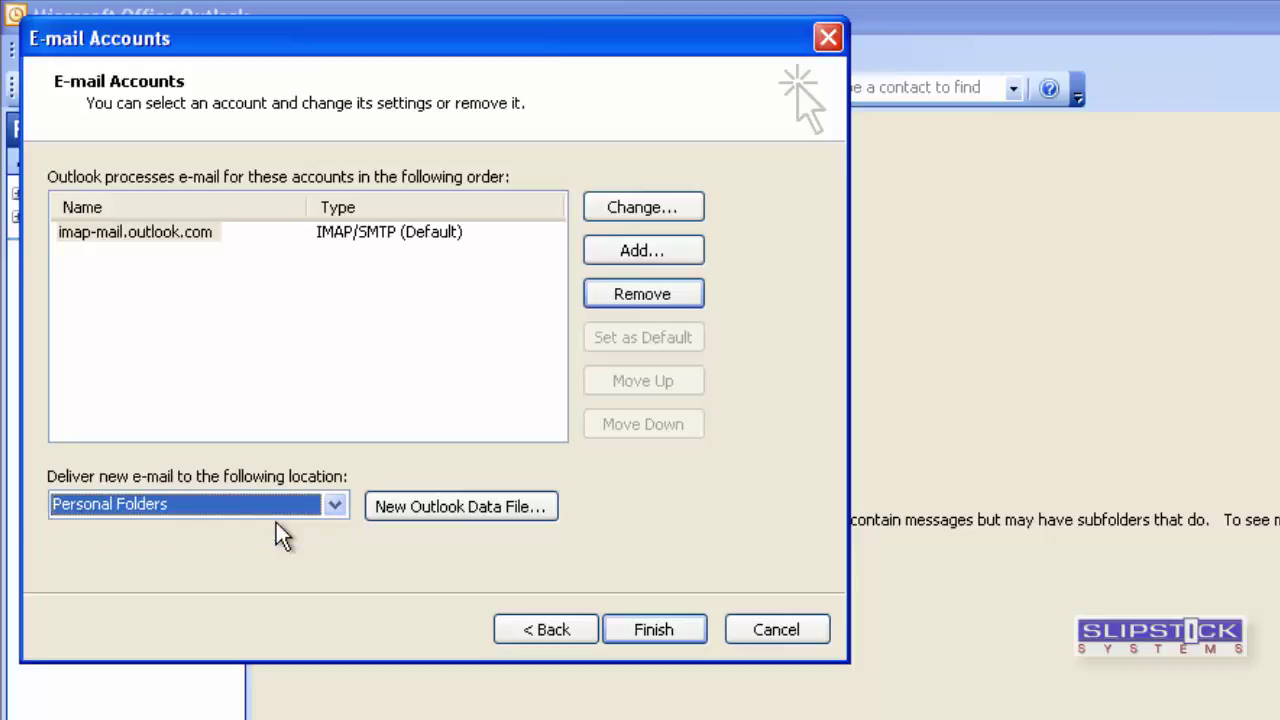
{"action": "left_click", "coordinate": [629, 629]}
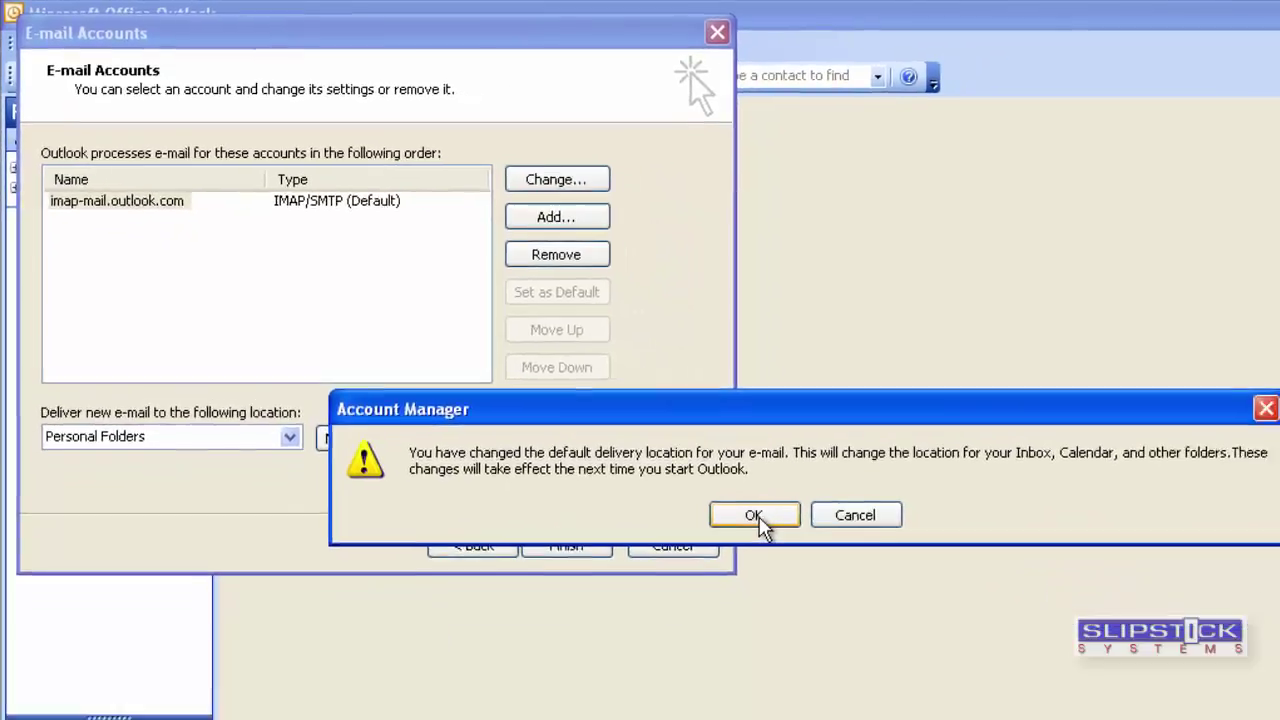
{"action": "left_click", "coordinate": [870, 595]}
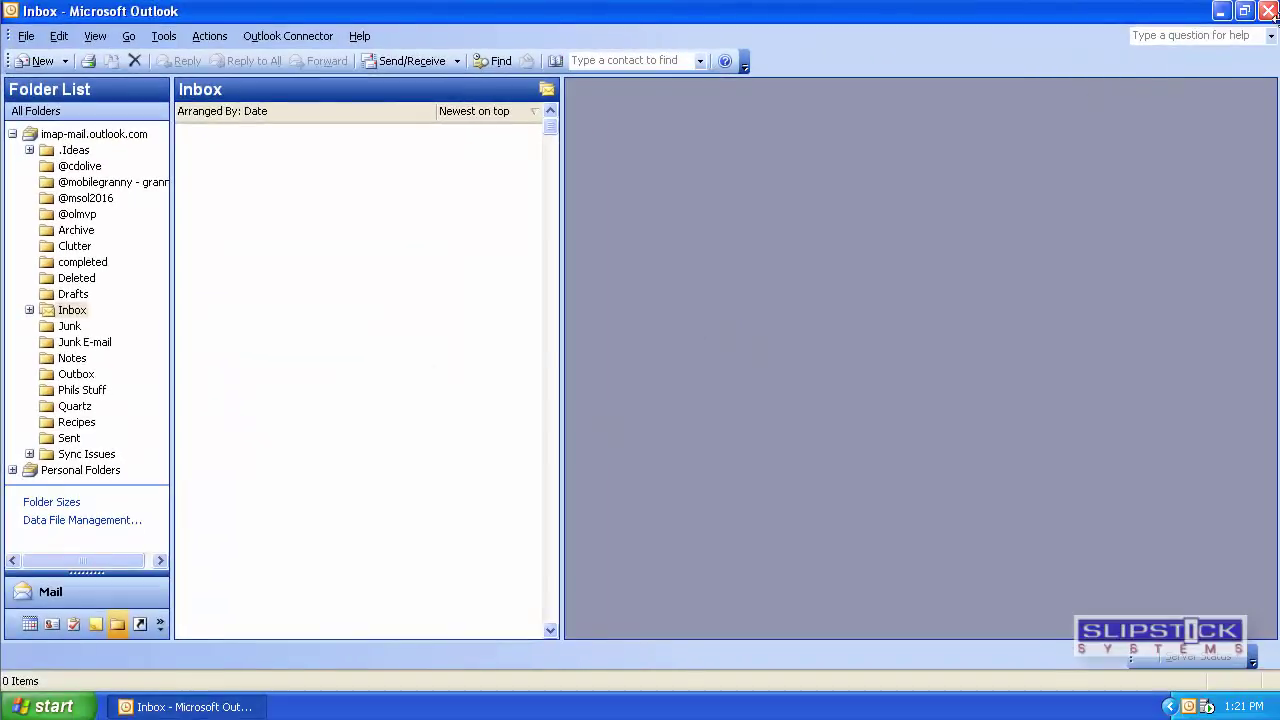
Close the Outlook window.
{"action": "left_click", "coordinate": [1267, 11]}
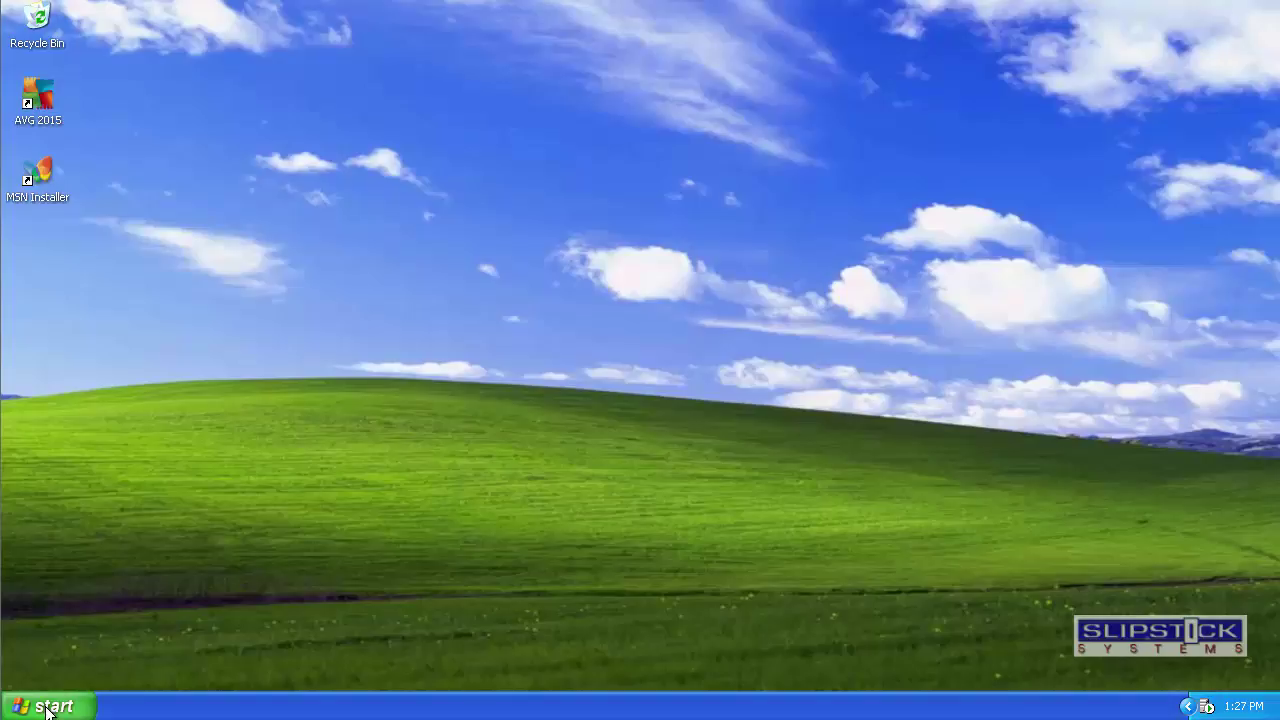
Uninstall Microsoft Office Outlook Connector through Add or Remove Programs, then close it.
{"action": "left_click", "coordinate": [47, 710]}
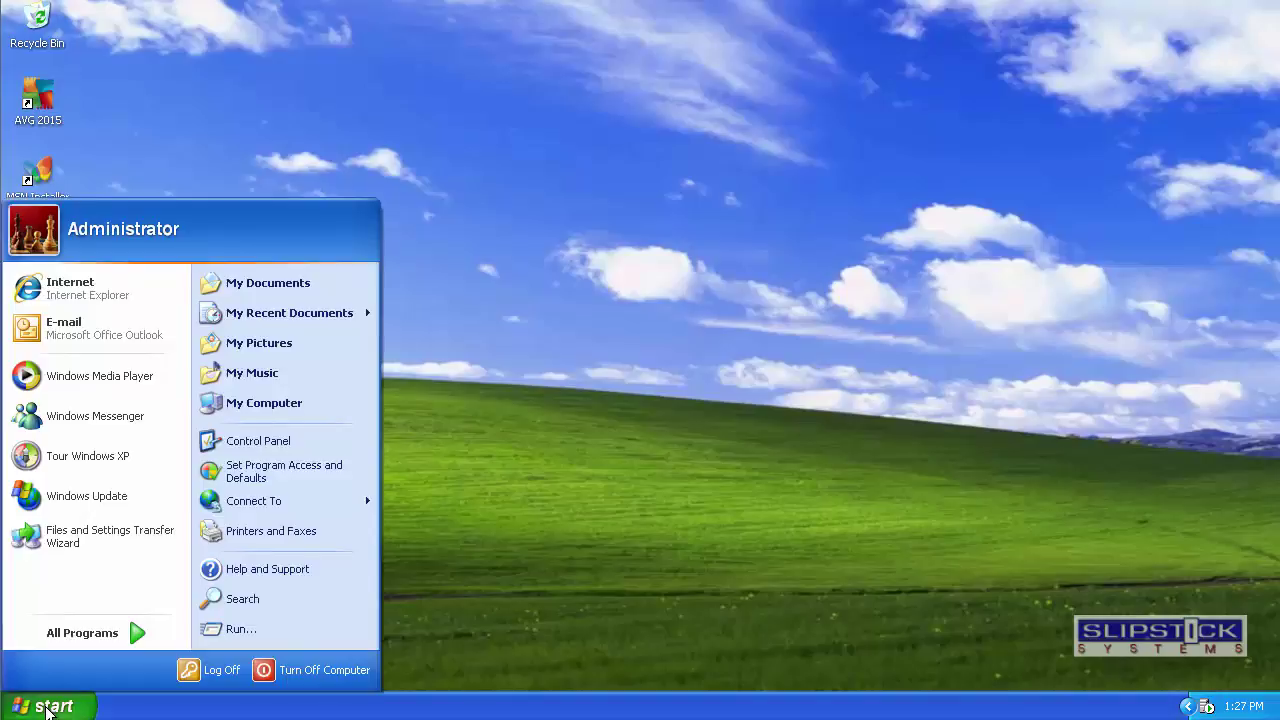
{"action": "left_click", "coordinate": [266, 447]}
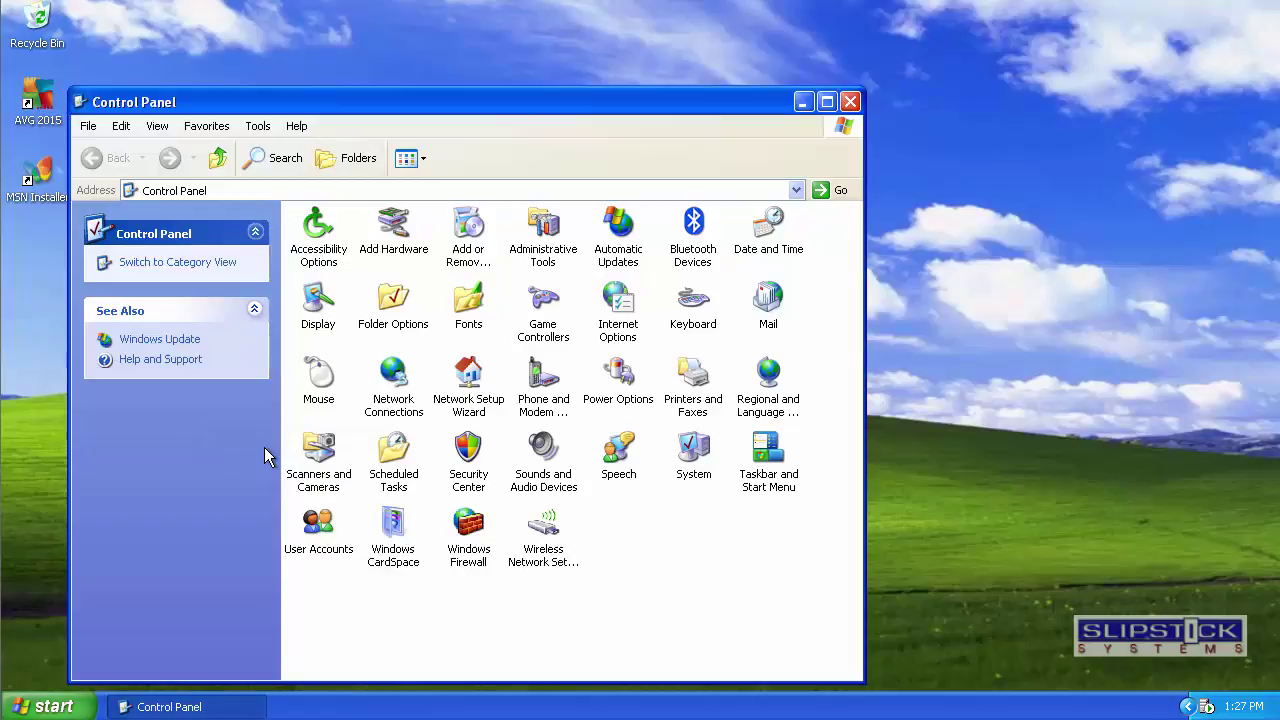
{"action": "double_click", "coordinate": [478, 250]}
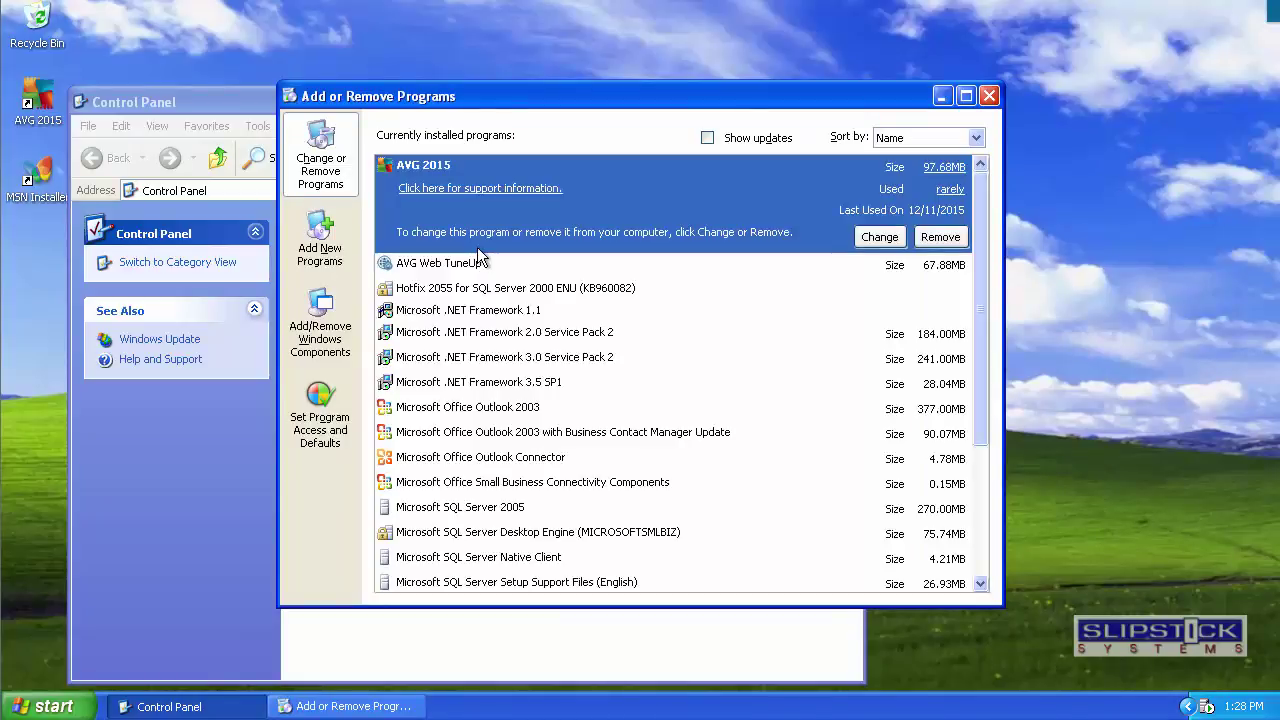
{"action": "left_click", "coordinate": [507, 459]}
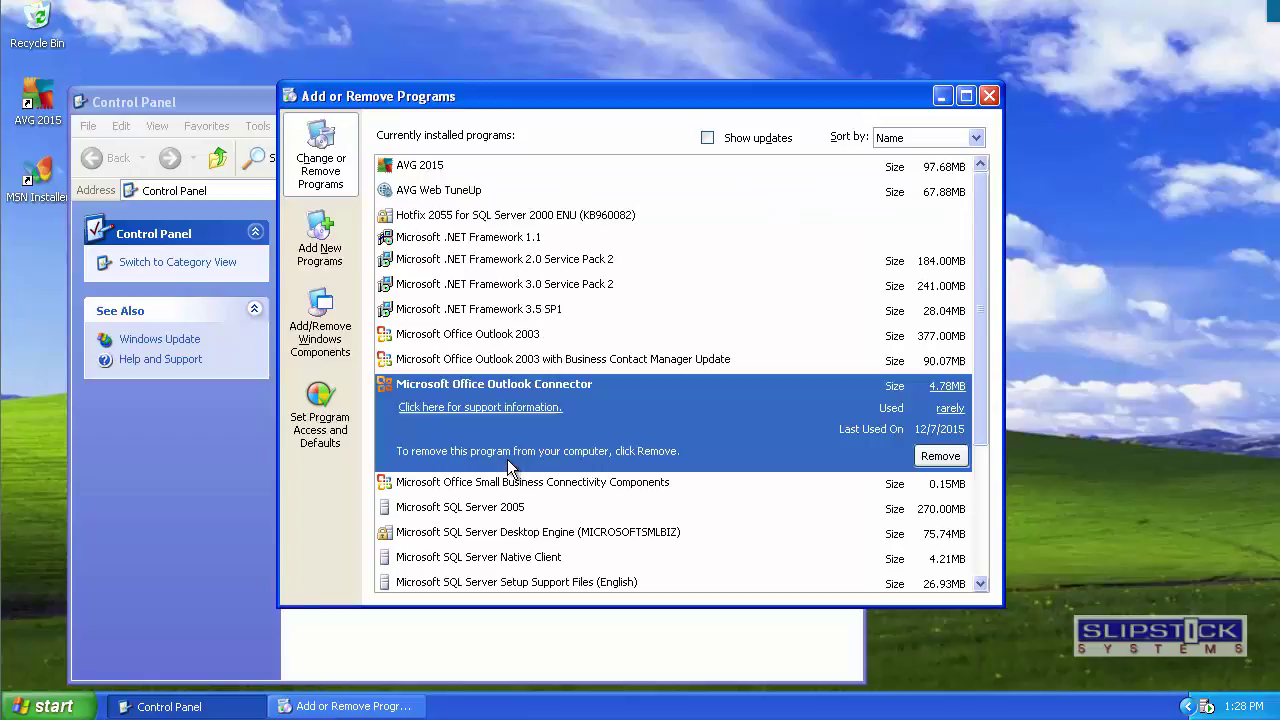
{"action": "left_click", "coordinate": [920, 456]}
{"action": "left_click", "coordinate": [624, 407]}
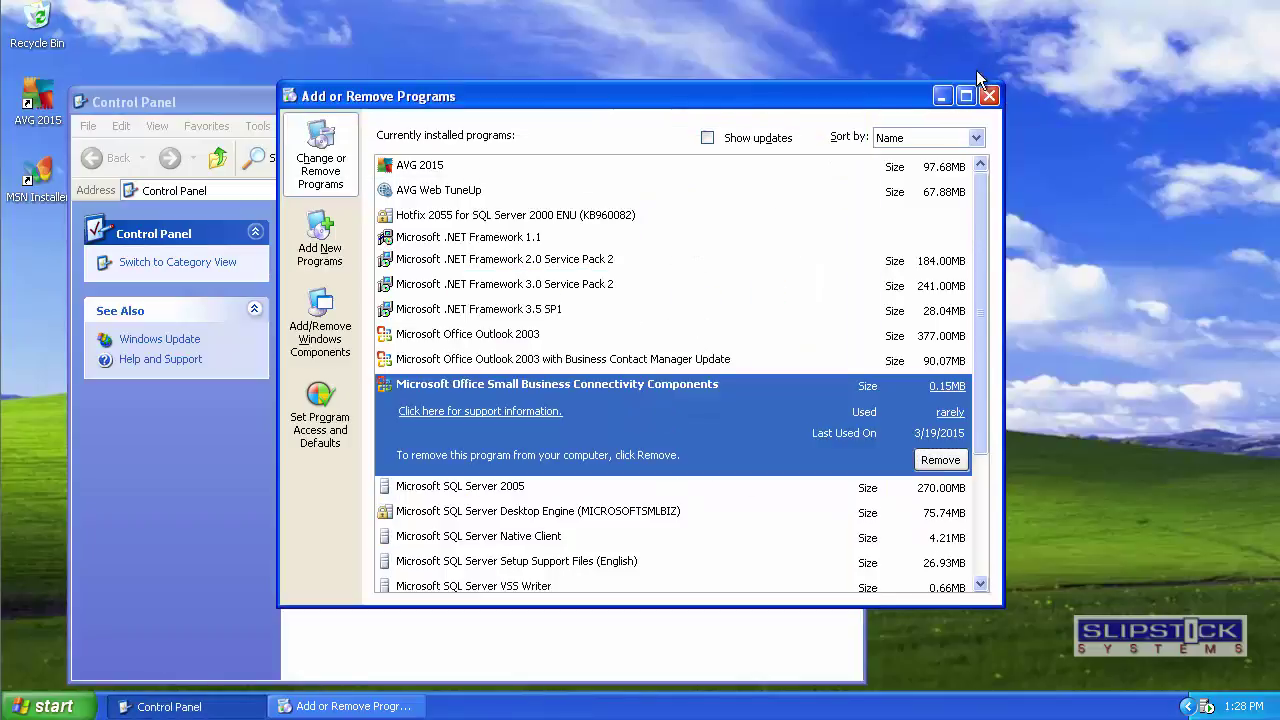
{"action": "left_click", "coordinate": [987, 97]}
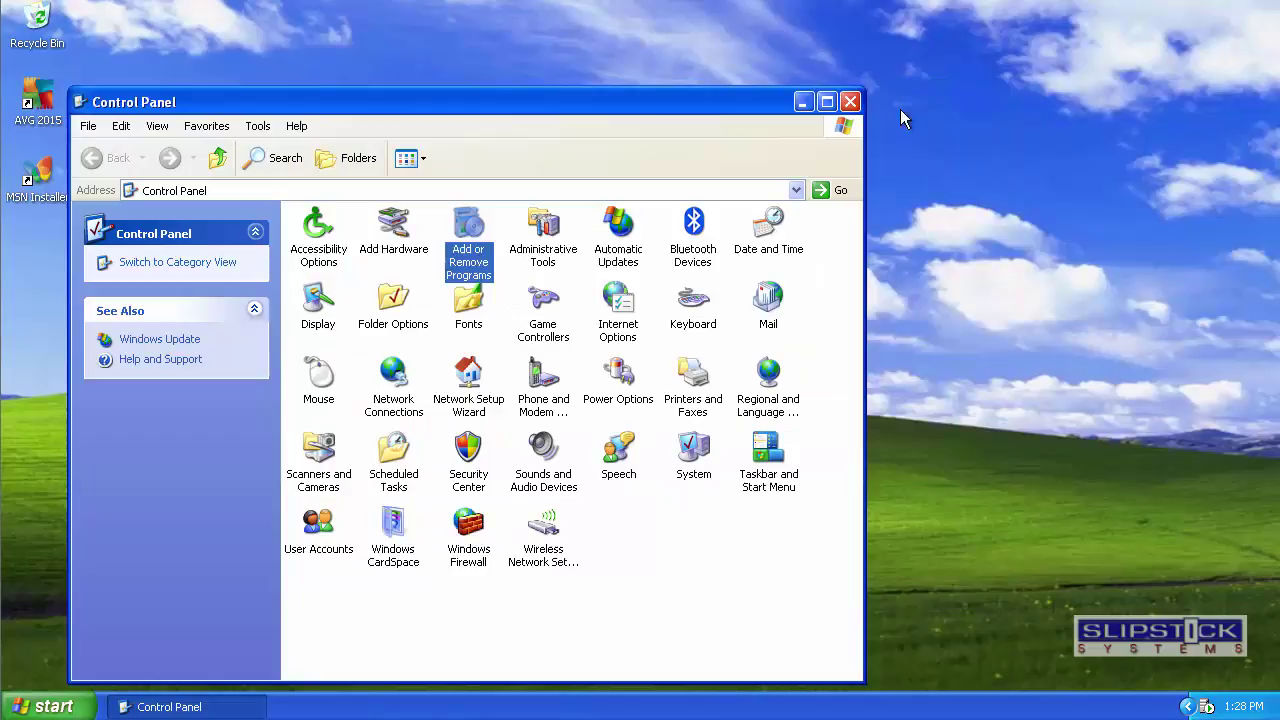
Close Control Panel, relaunch Outlook, and expand the imap-mail.outlook.com folder tree.
{"action": "left_click", "coordinate": [848, 106]}
{"action": "left_click", "coordinate": [50, 705]}
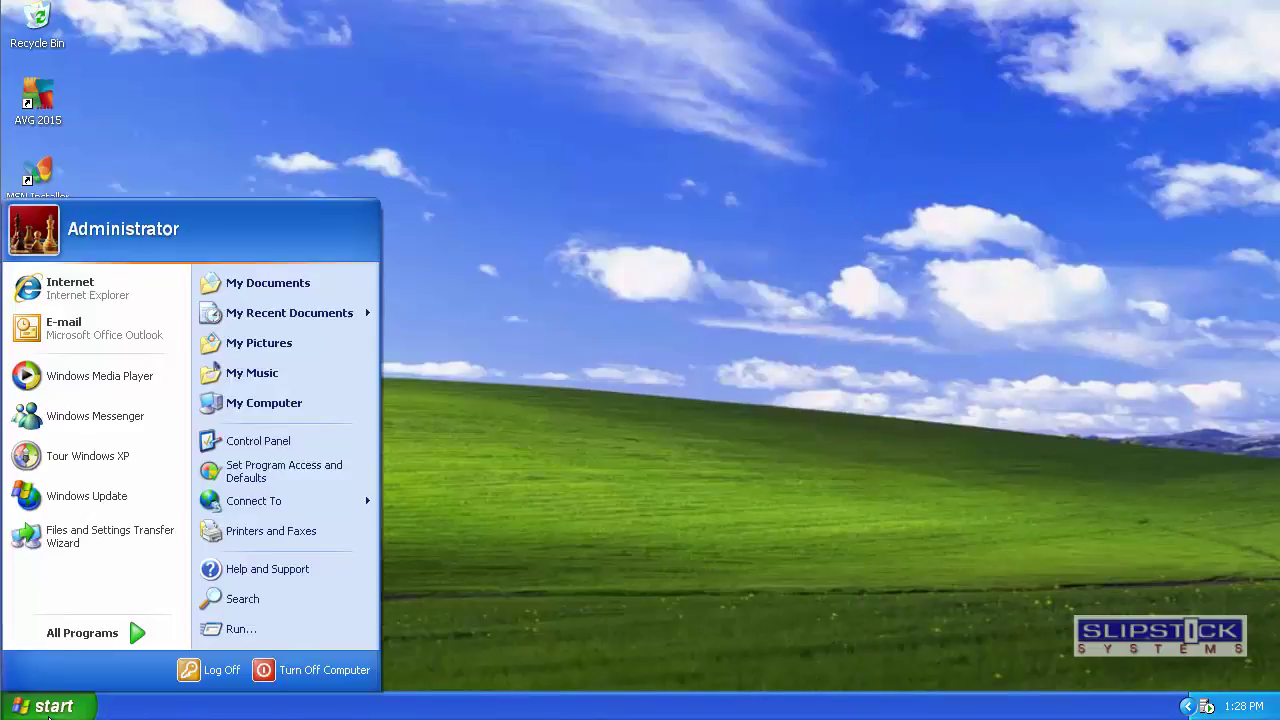
{"action": "left_click", "coordinate": [65, 322]}
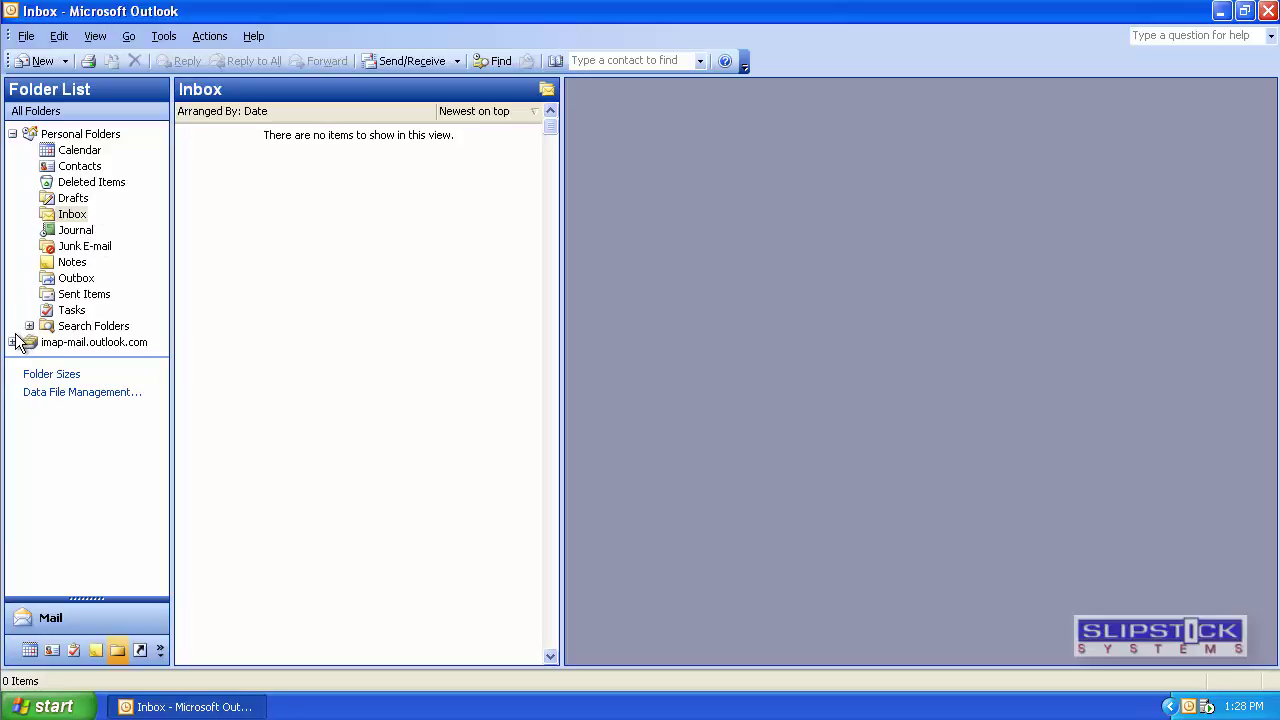
{"action": "left_click", "coordinate": [13, 342]}
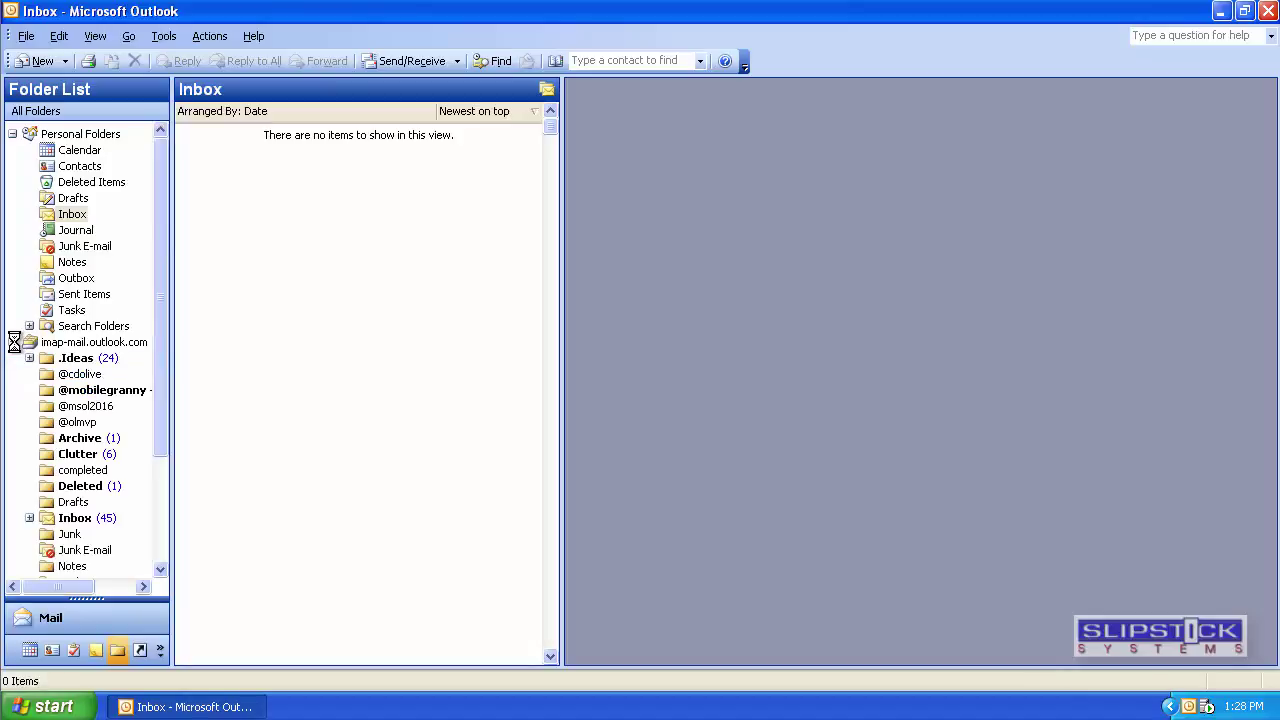
Send a new message to the suggested recipient with the subject 'Testing'.
{"action": "left_click", "coordinate": [47, 62]}
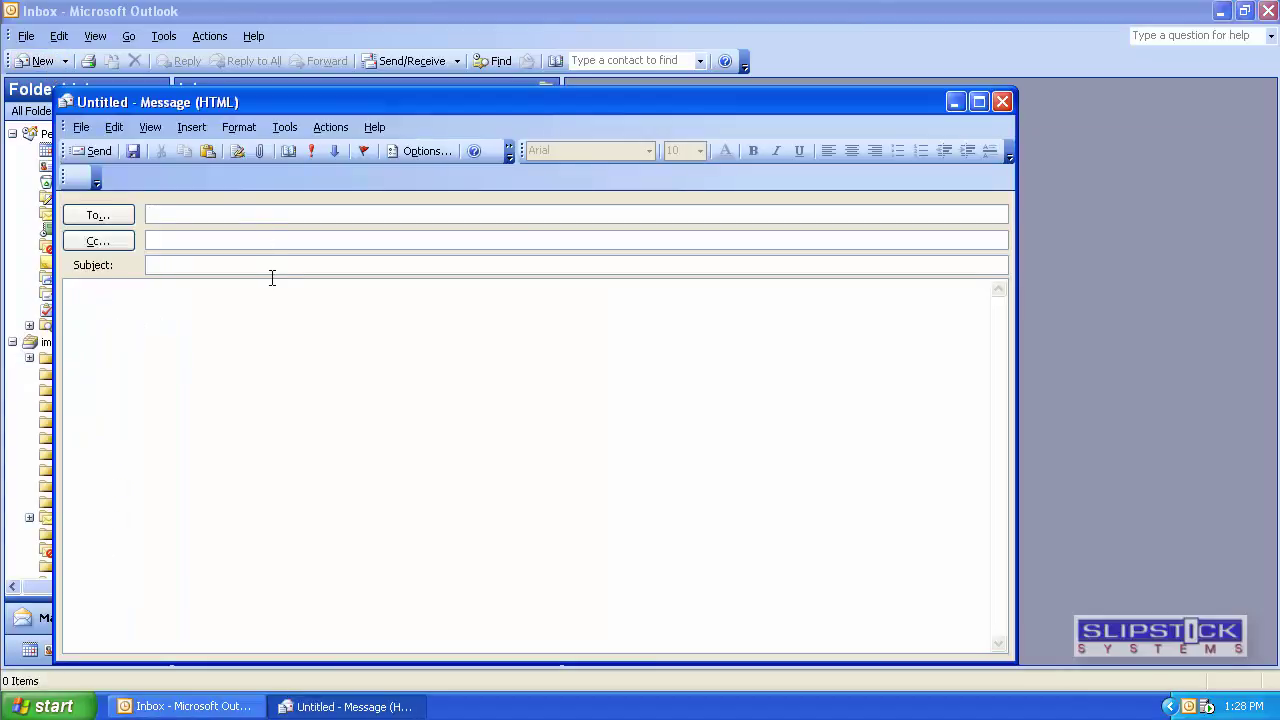
{"action": "type", "text": "di"}
{"action": "key", "text": "Return"}
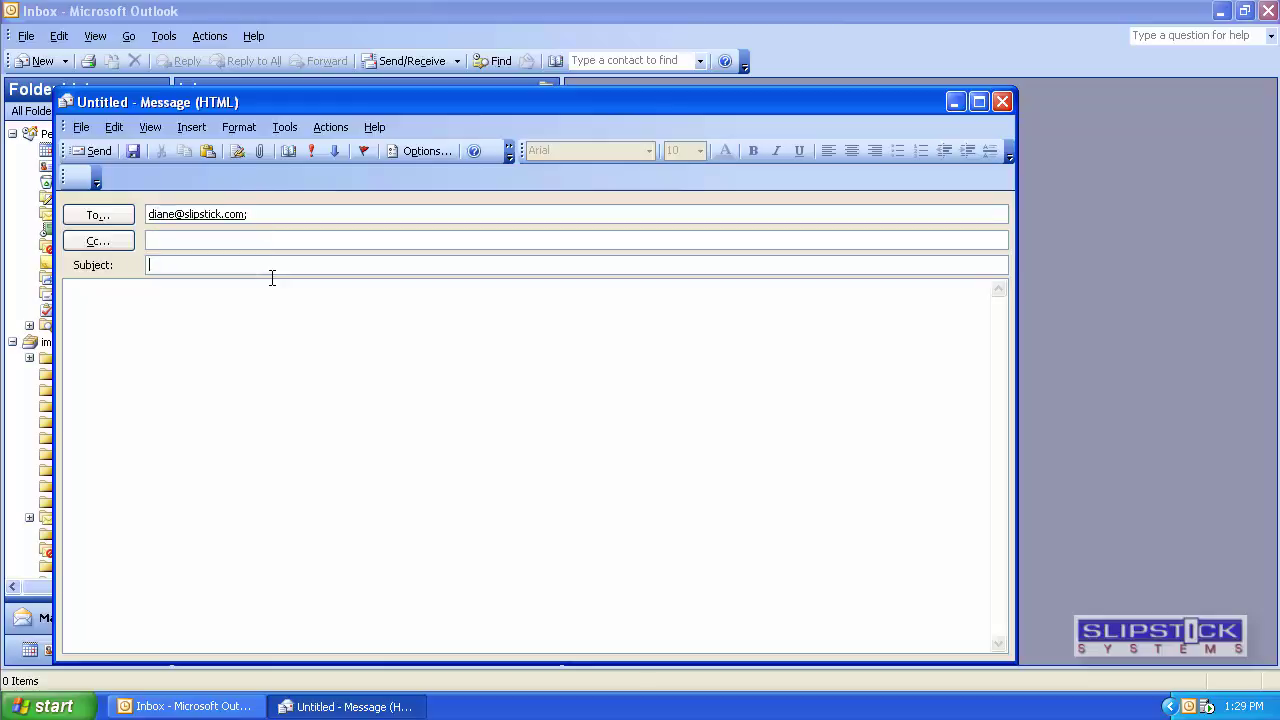
{"action": "type", "text": "Testing"}
{"action": "left_click", "coordinate": [98, 151]}
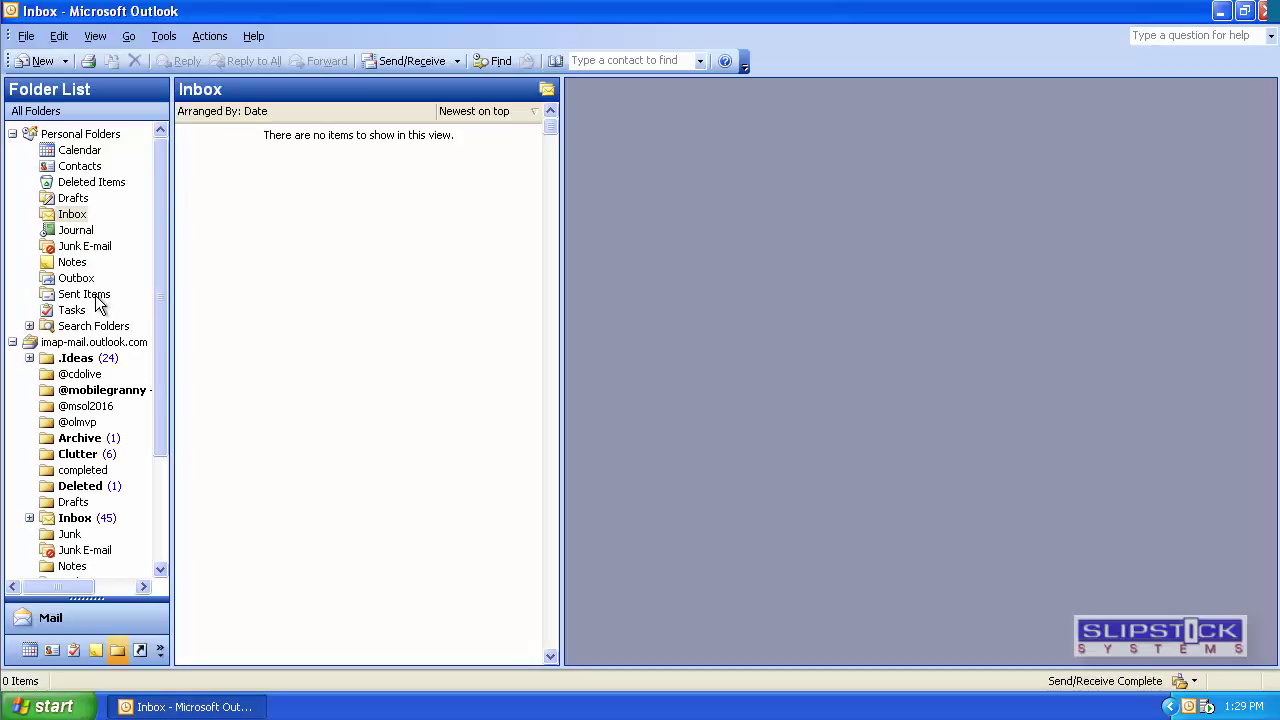
Open Personal Folders' Sent Items to confirm the 'Testing' message is there.
{"action": "left_click", "coordinate": [97, 302]}
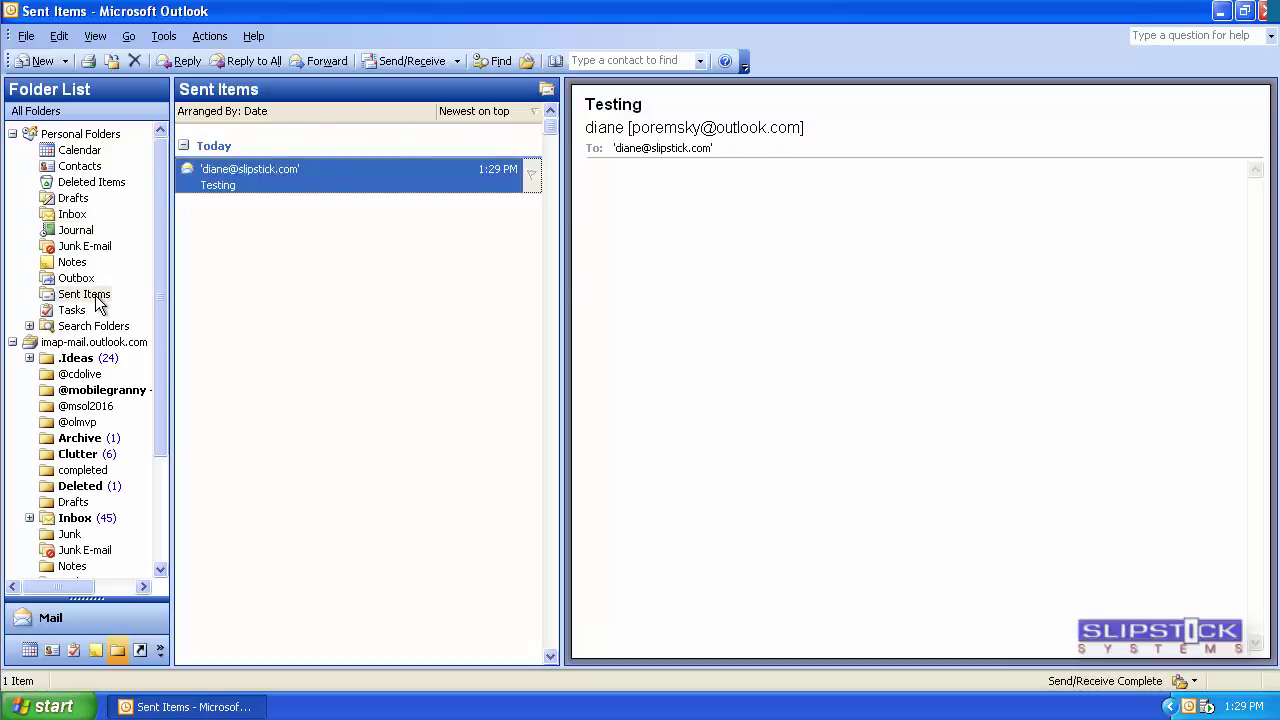